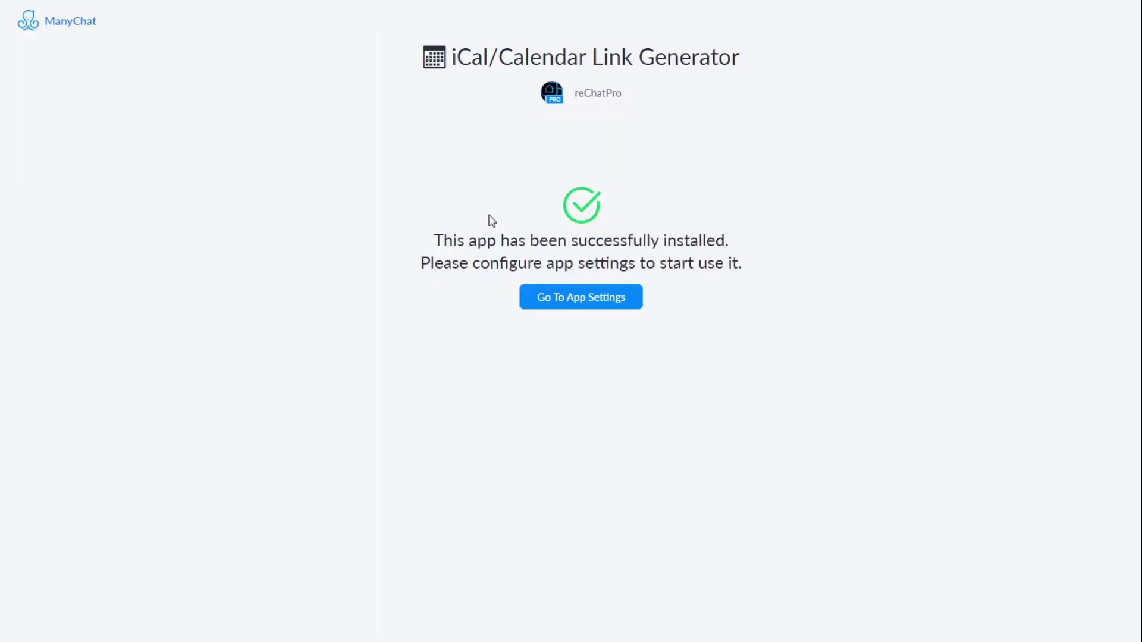
# Enter the free-trial code from the instructions as the app's licence key and save the settings
pyautogui.click(555, 302)
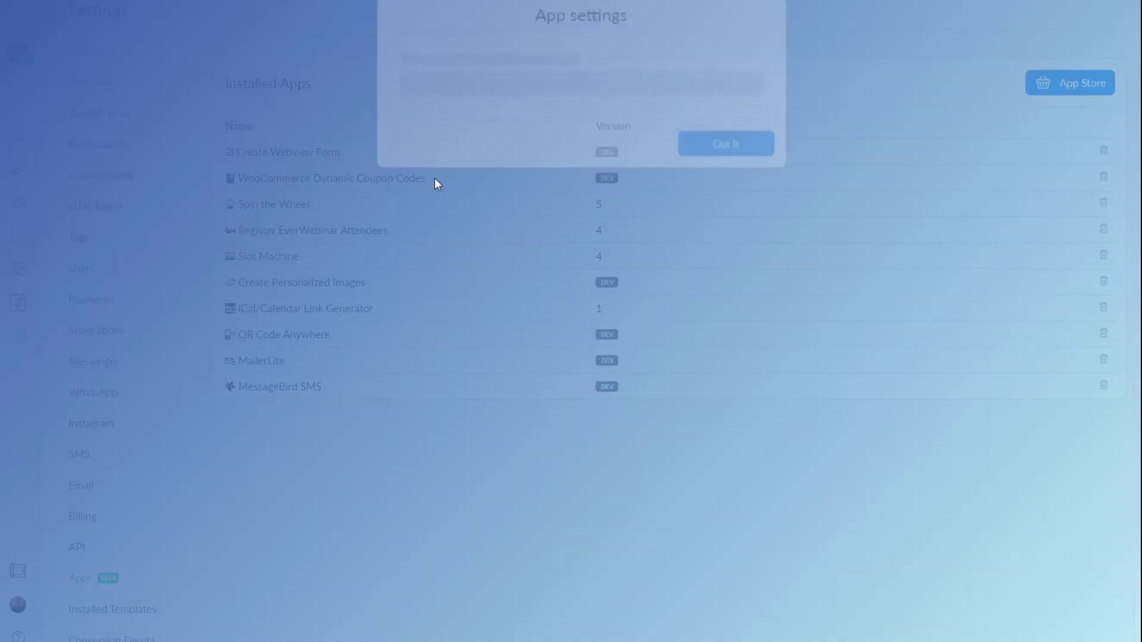
pyautogui.doubleClick(475, 88)
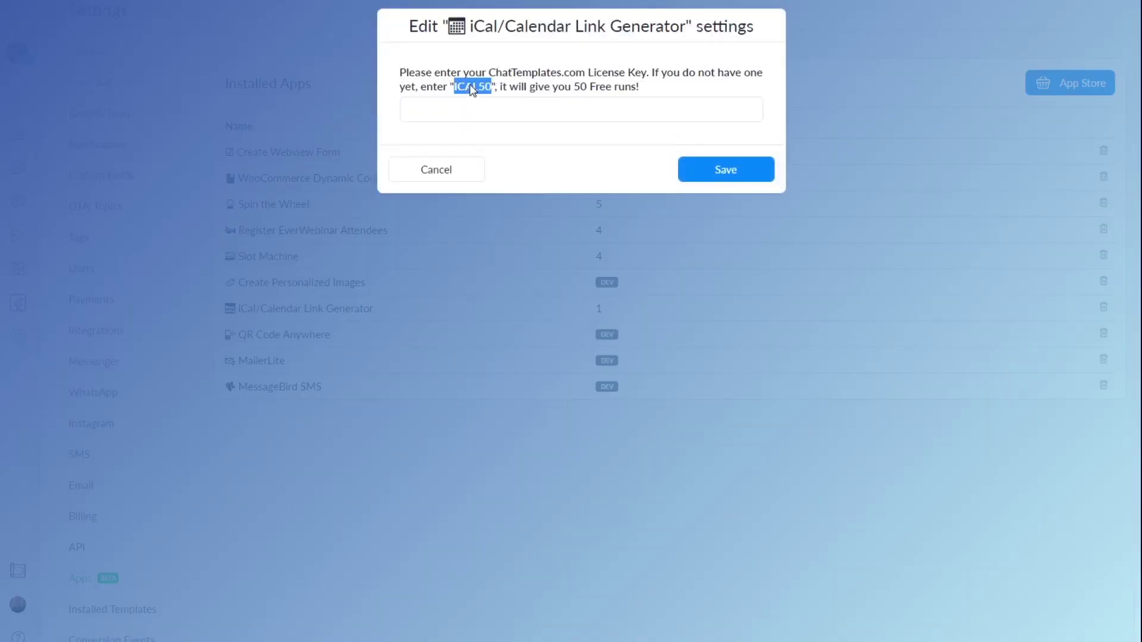
pyautogui.moveTo(478, 92); pyautogui.dragTo(471, 106)
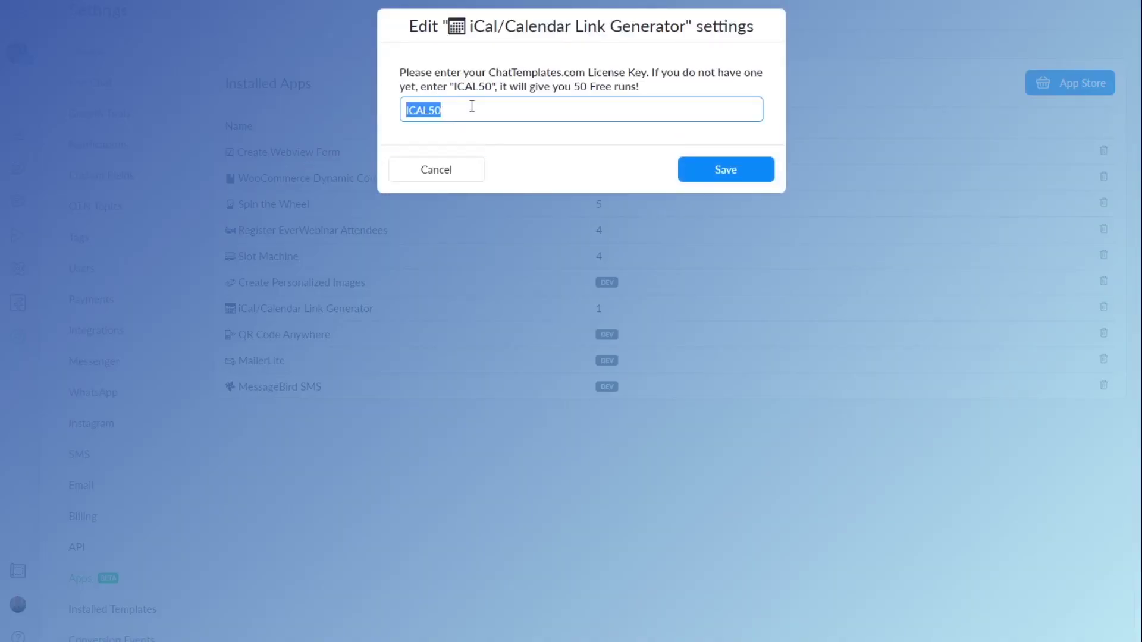
pyautogui.click(473, 134)
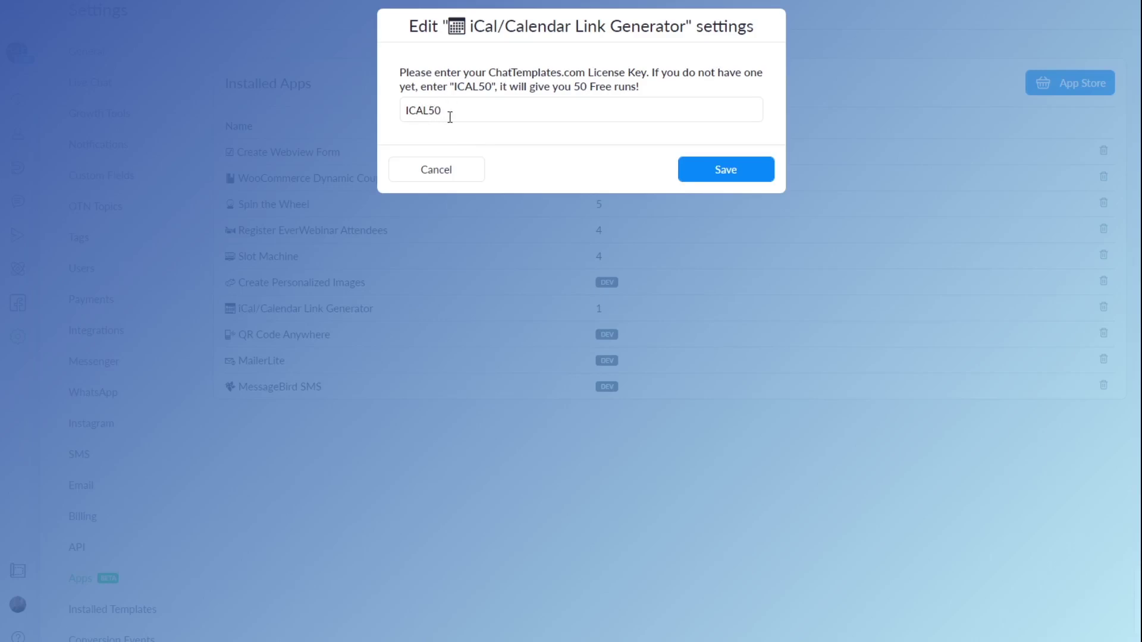
pyautogui.doubleClick(473, 86)
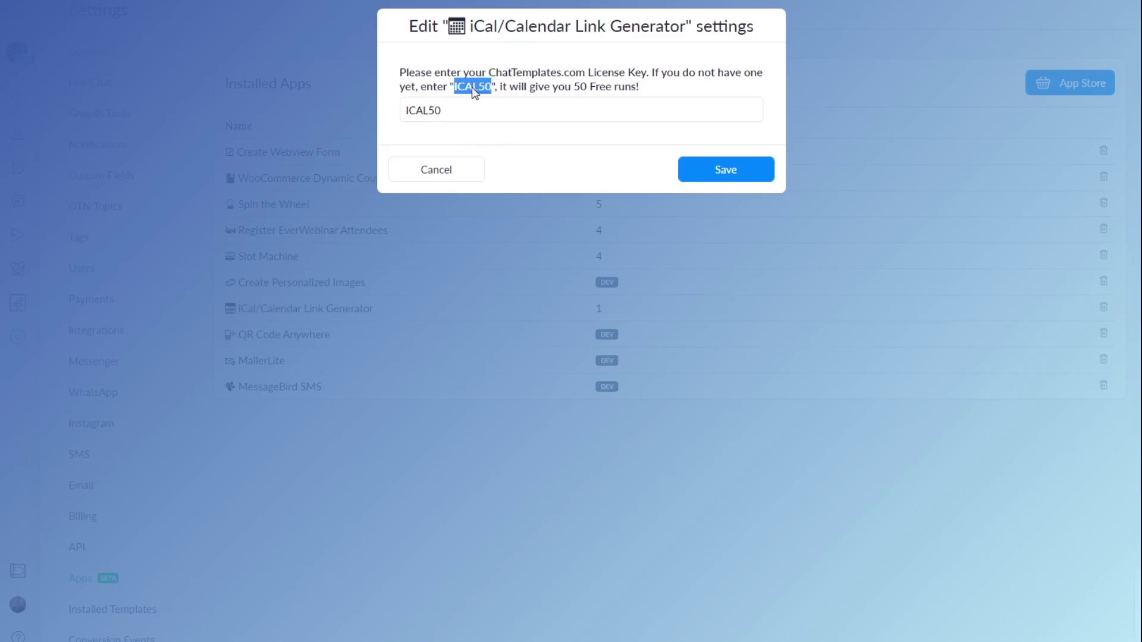
pyautogui.click(507, 142)
pyautogui.click(694, 172)
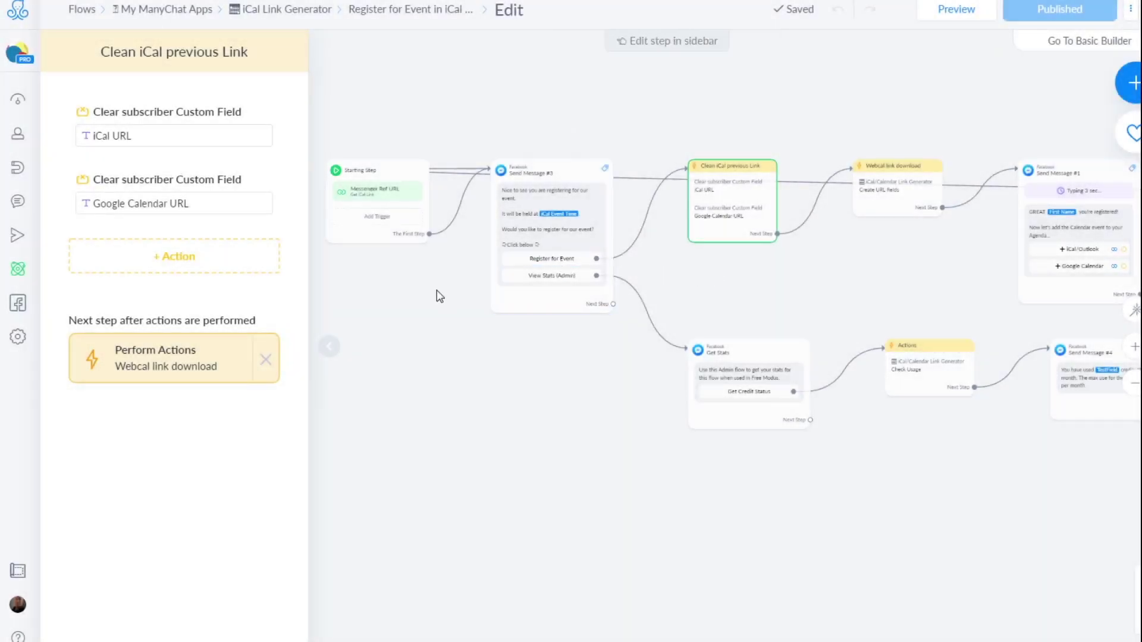
# Pan the registration flow from the registration message toward its later steps
pyautogui.scroll(5, 589, 265)
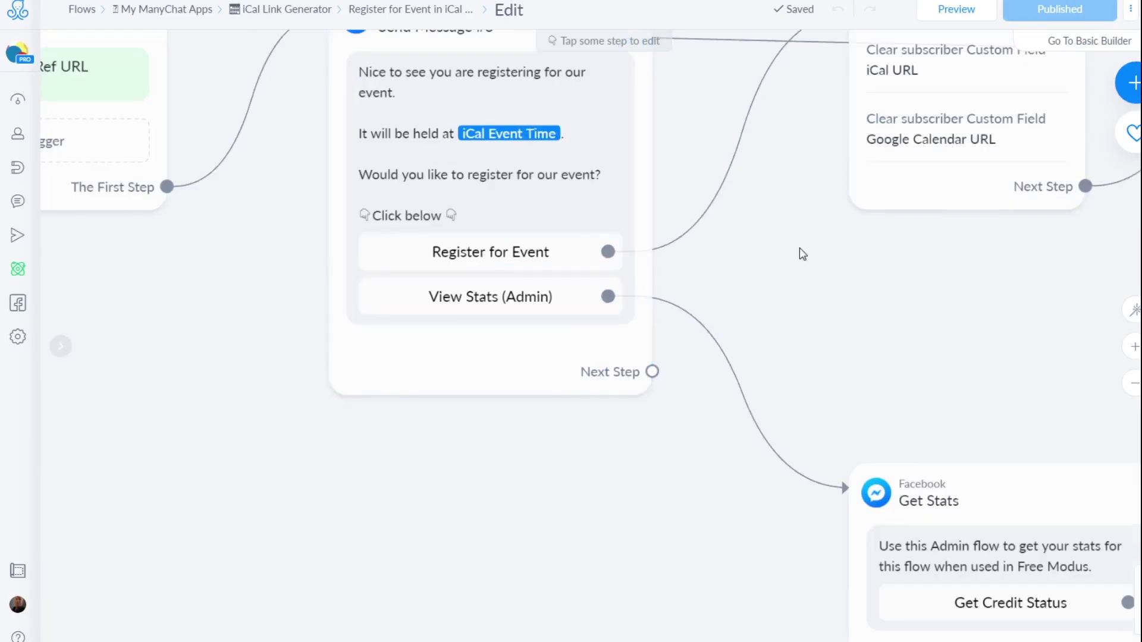
pyautogui.moveTo(799, 248); pyautogui.dragTo(897, 342)
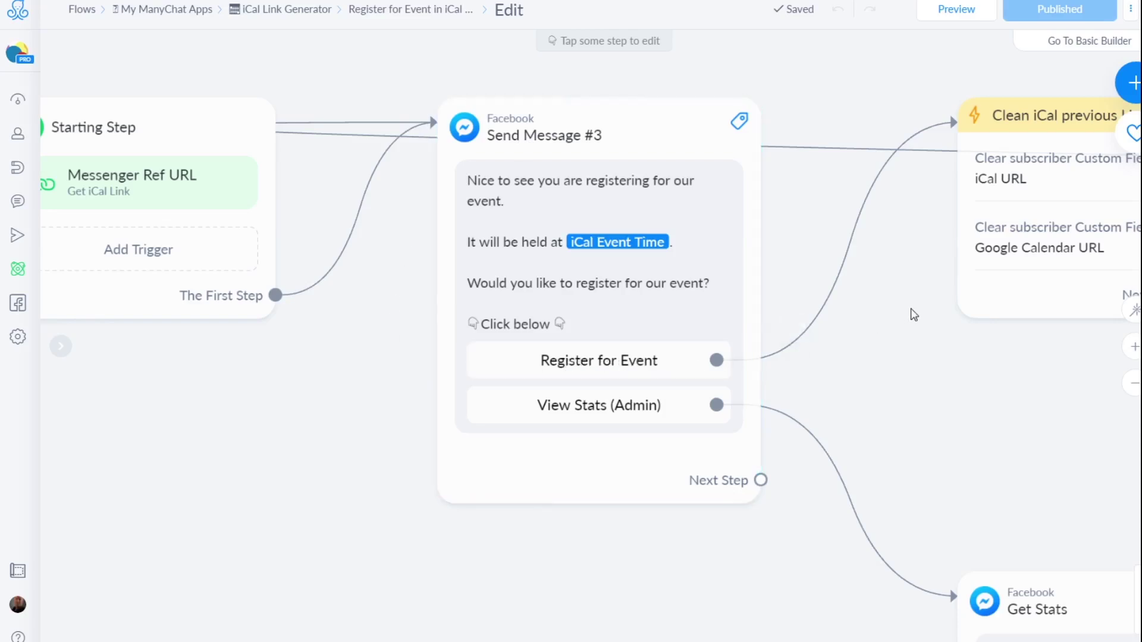
pyautogui.moveTo(913, 310); pyautogui.dragTo(854, 323)
pyautogui.hscroll(3, 726, 340)
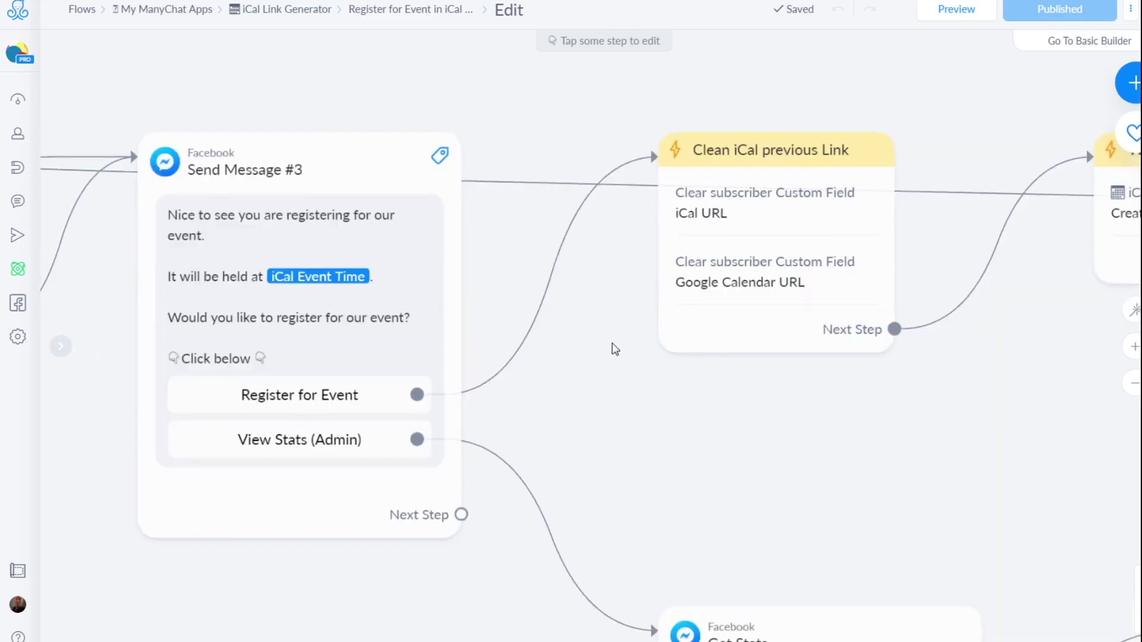
pyautogui.hscroll(1, 741, 369)
pyautogui.hscroll(4, 936, 330)
pyautogui.scroll(1, 936, 330)
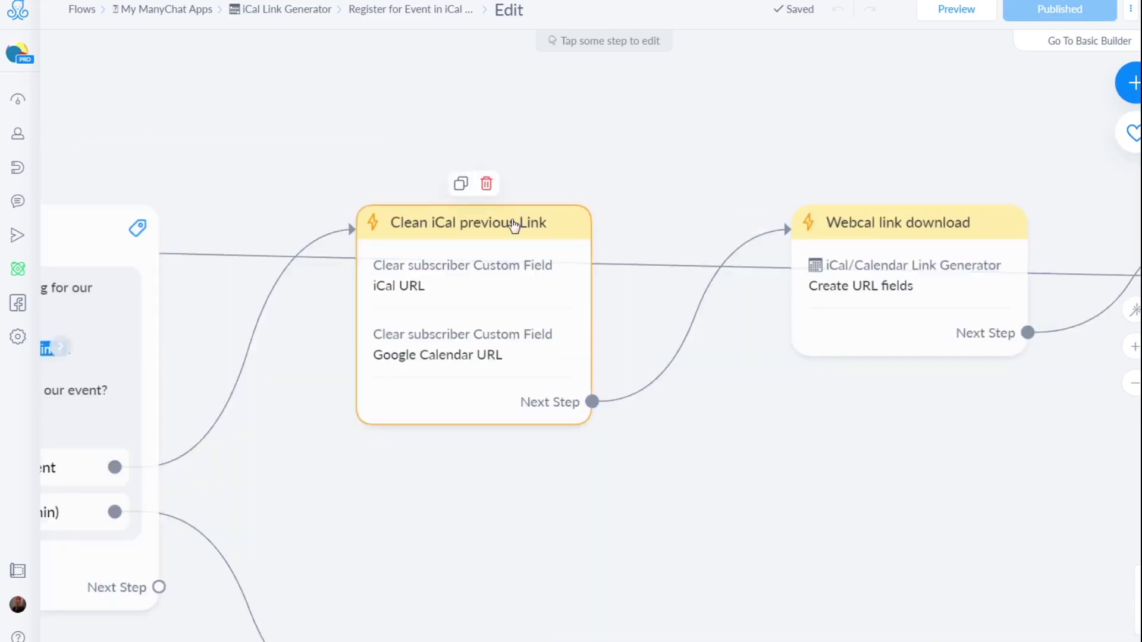
# Open the Clean iCal previous Link step to inspect how it clears the URL fields
pyautogui.moveTo(330, 161); pyautogui.dragTo(619, 448)
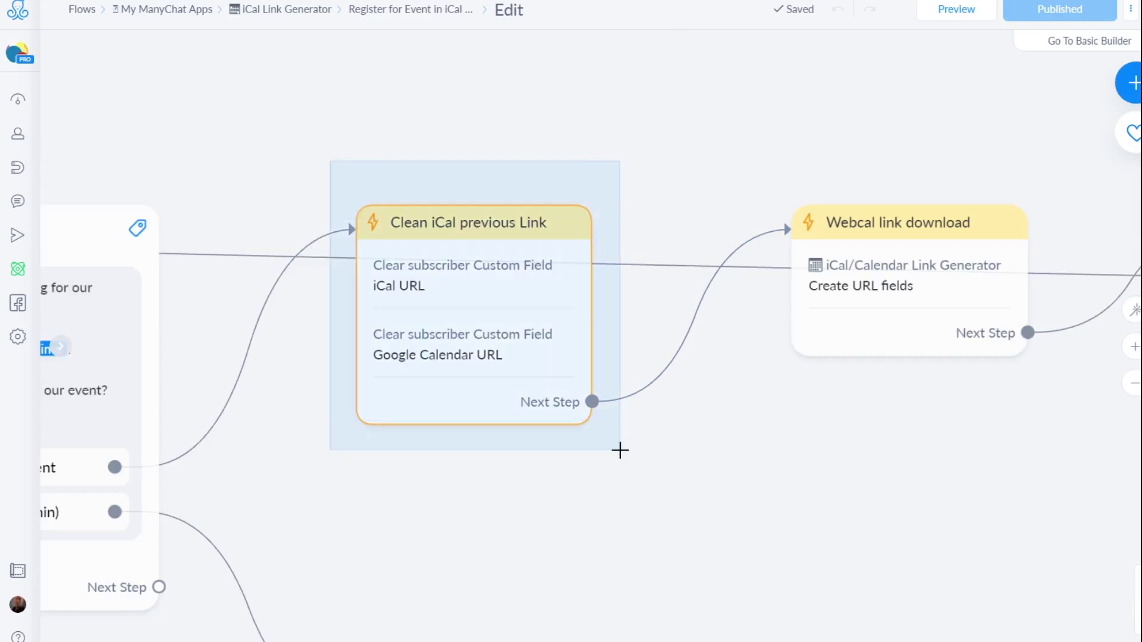
pyautogui.click(476, 271)
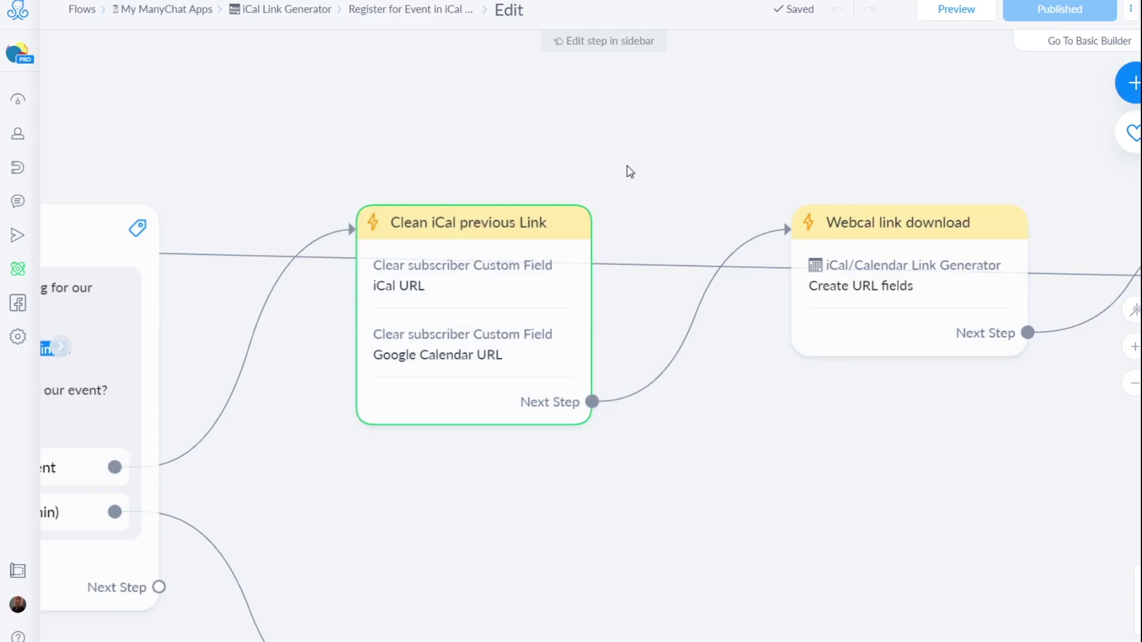
pyautogui.hscroll(3, 815, 437)
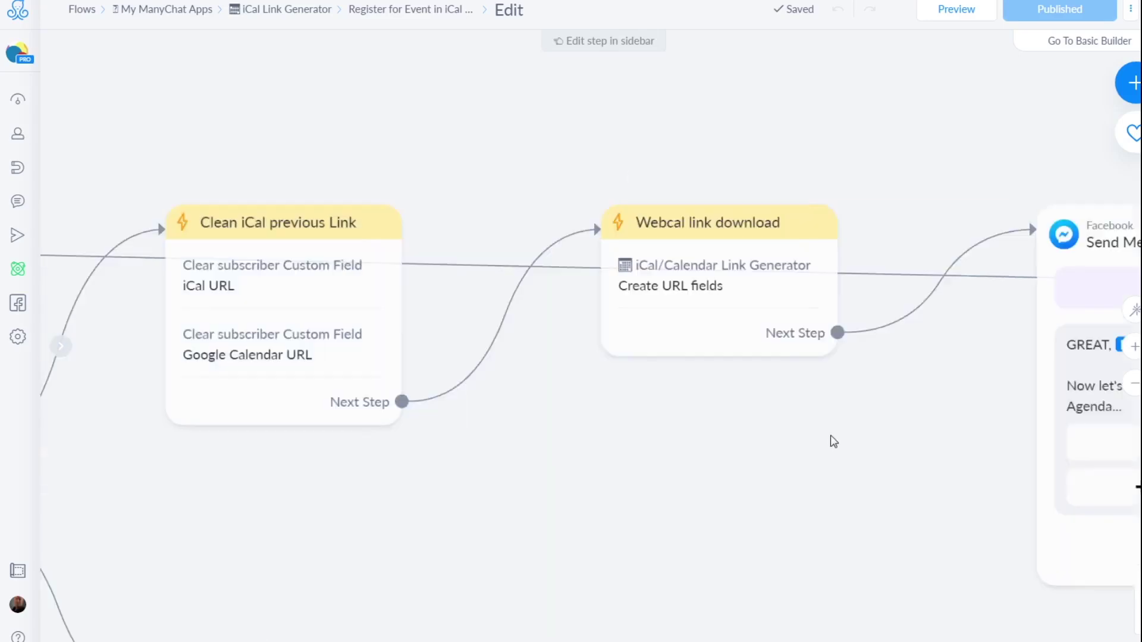
pyautogui.hscroll(2, 776, 419)
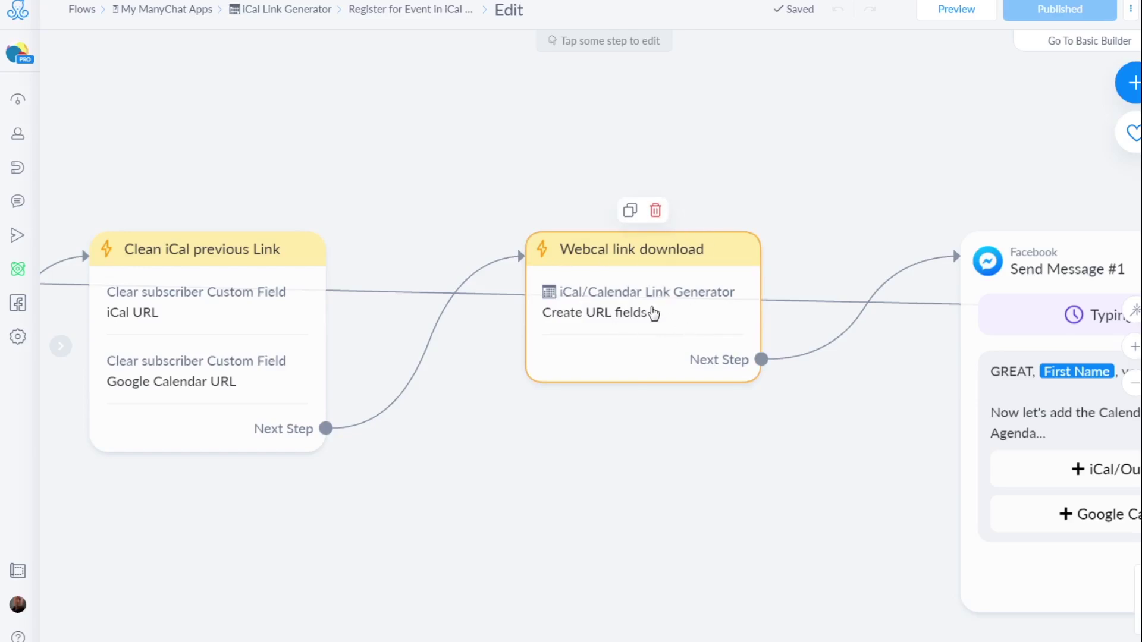
# Add a new Actions step to the flow
pyautogui.click(1134, 83)
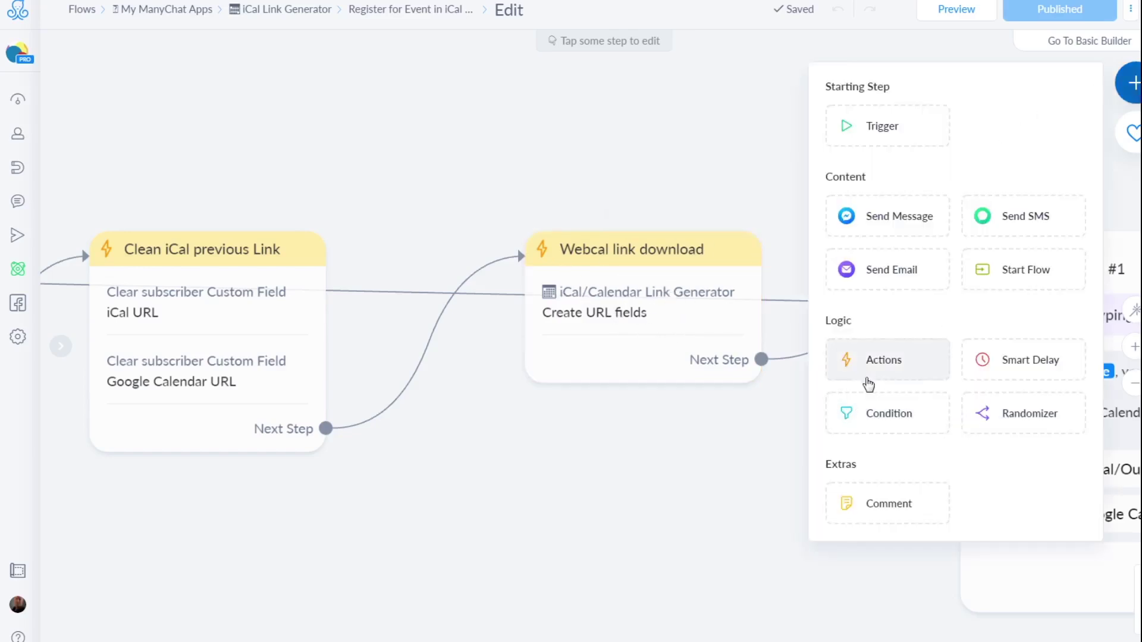
pyautogui.click(868, 377)
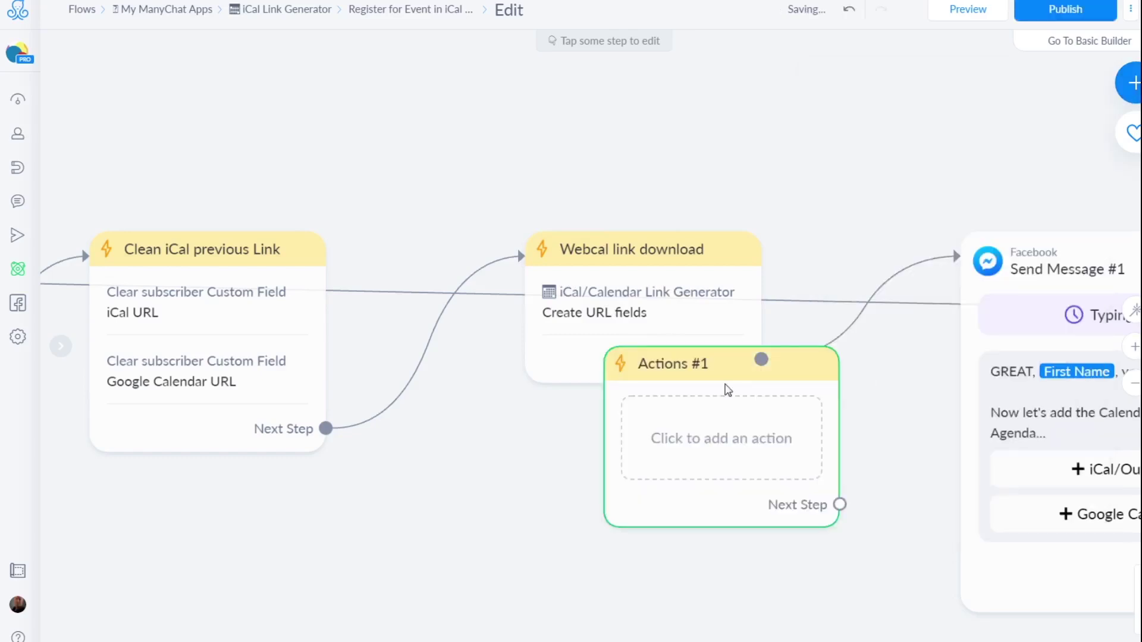
pyautogui.click(724, 440)
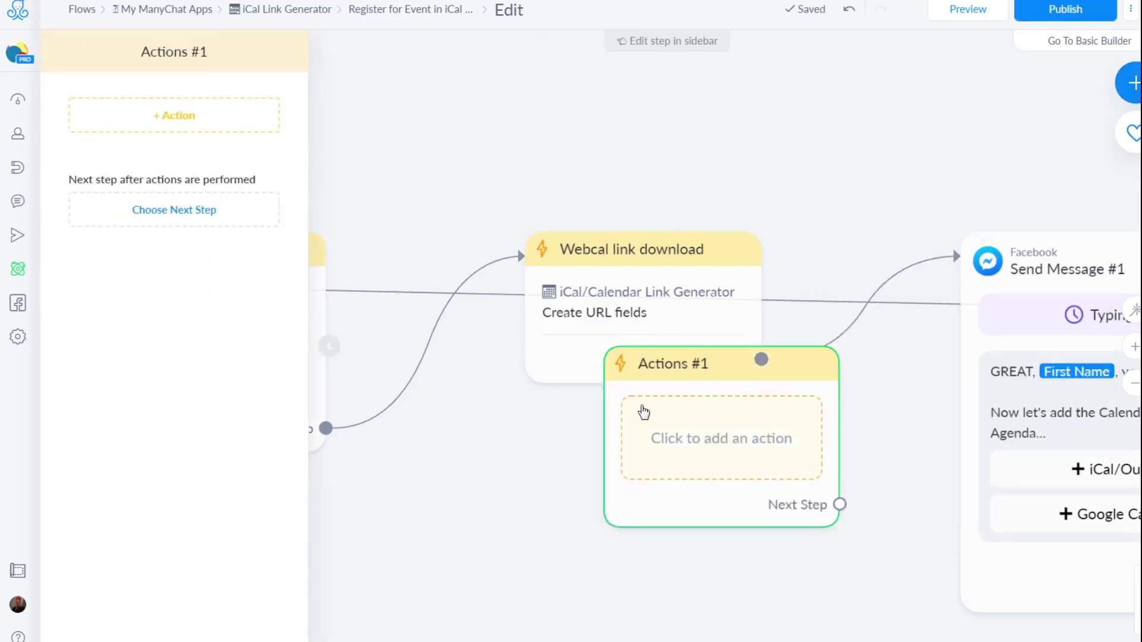
# Make the step run the iCal/Calendar Link Generator's Create URL fields action
pyautogui.click(174, 121)
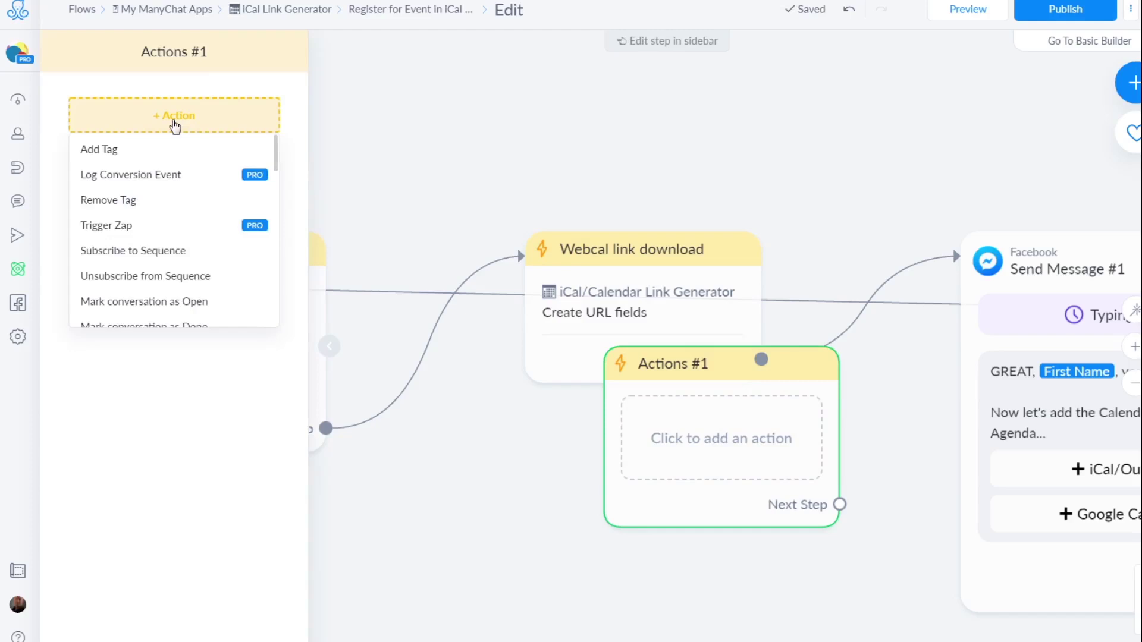
pyautogui.scroll(-10, 176, 232)
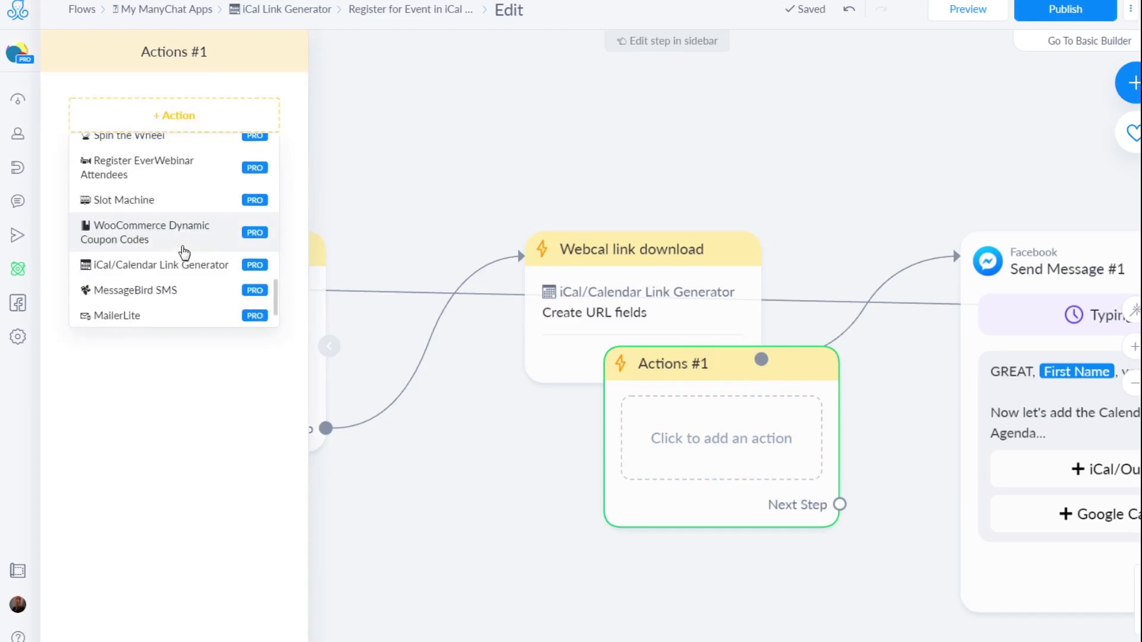
pyautogui.scroll(-1, 184, 252)
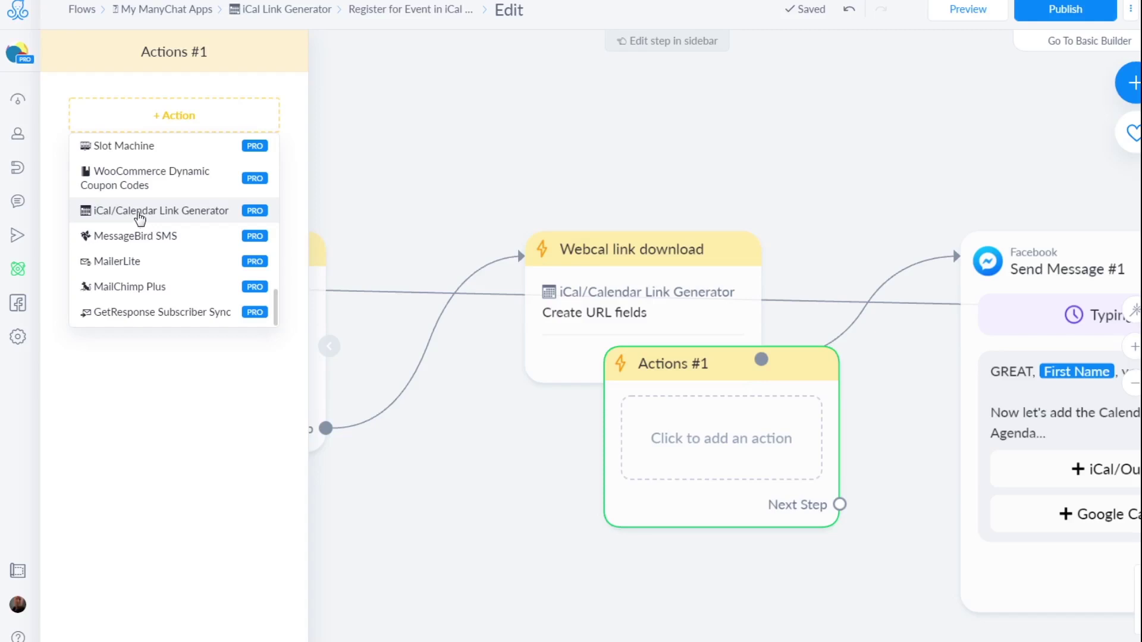
pyautogui.click(141, 217)
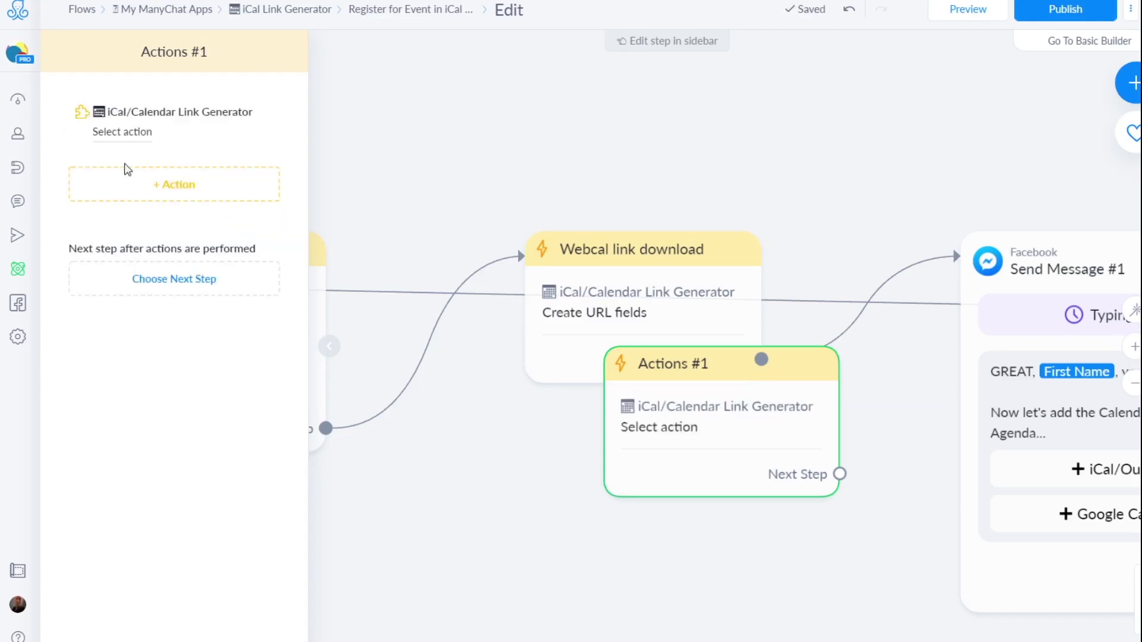
pyautogui.click(119, 135)
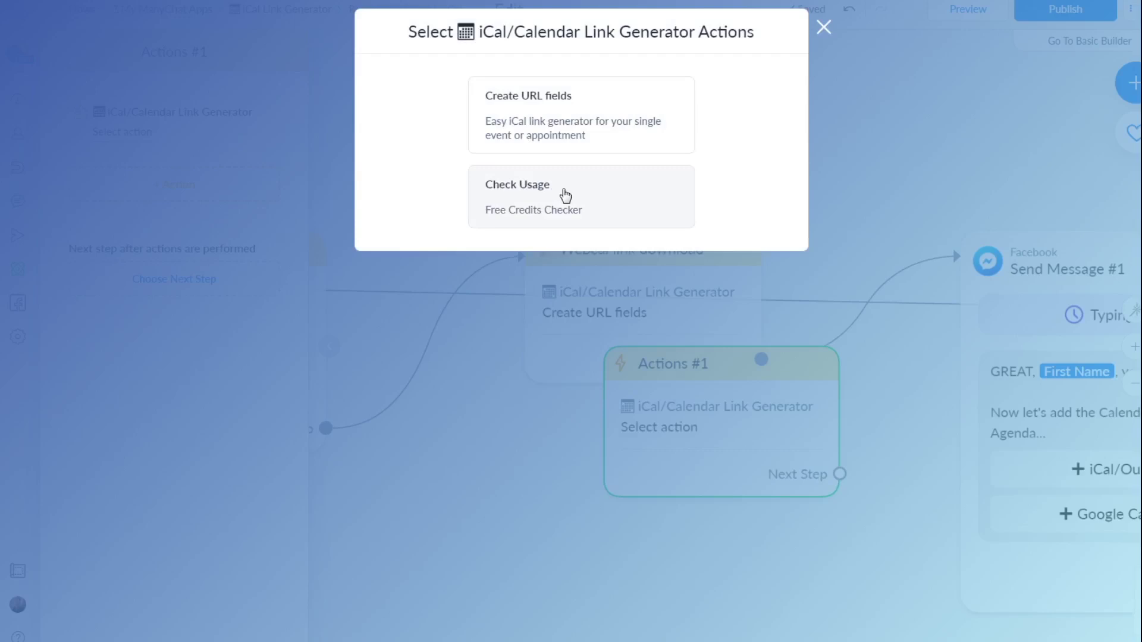
pyautogui.click(529, 121)
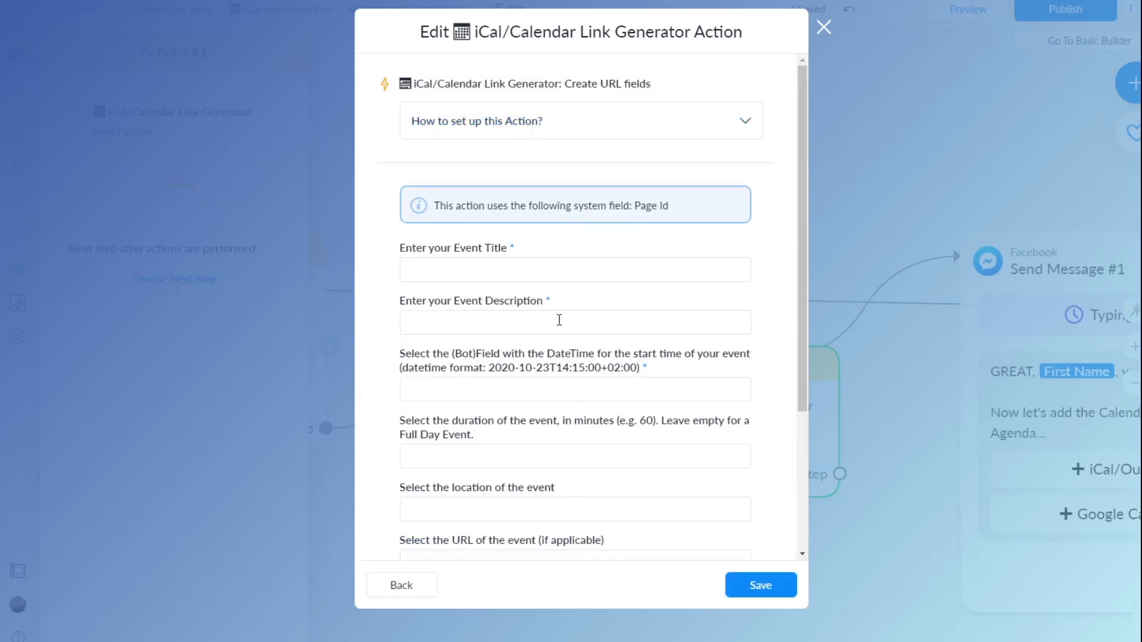
# Read the calendar action's setup instructions
pyautogui.click(746, 124)
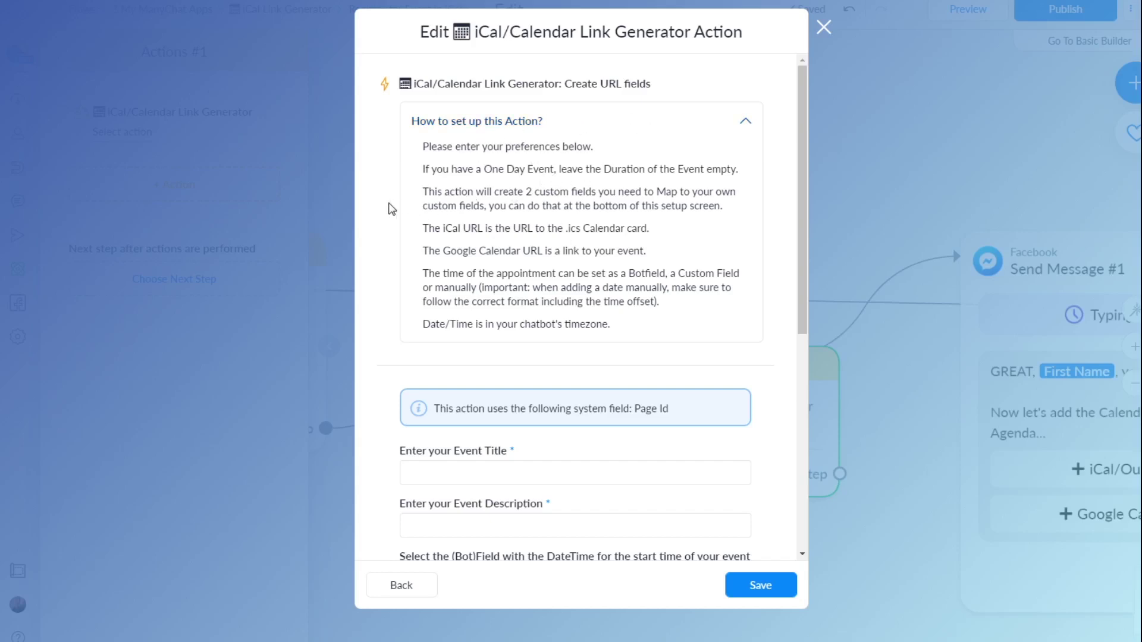
pyautogui.click(746, 126)
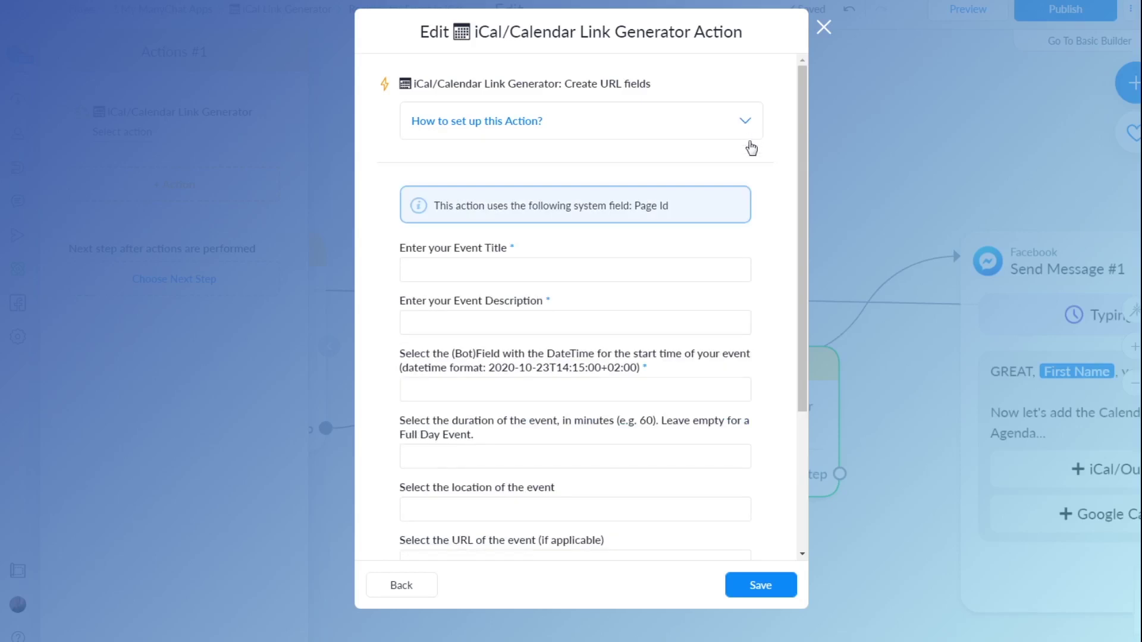
pyautogui.scroll(-3, 440, 261)
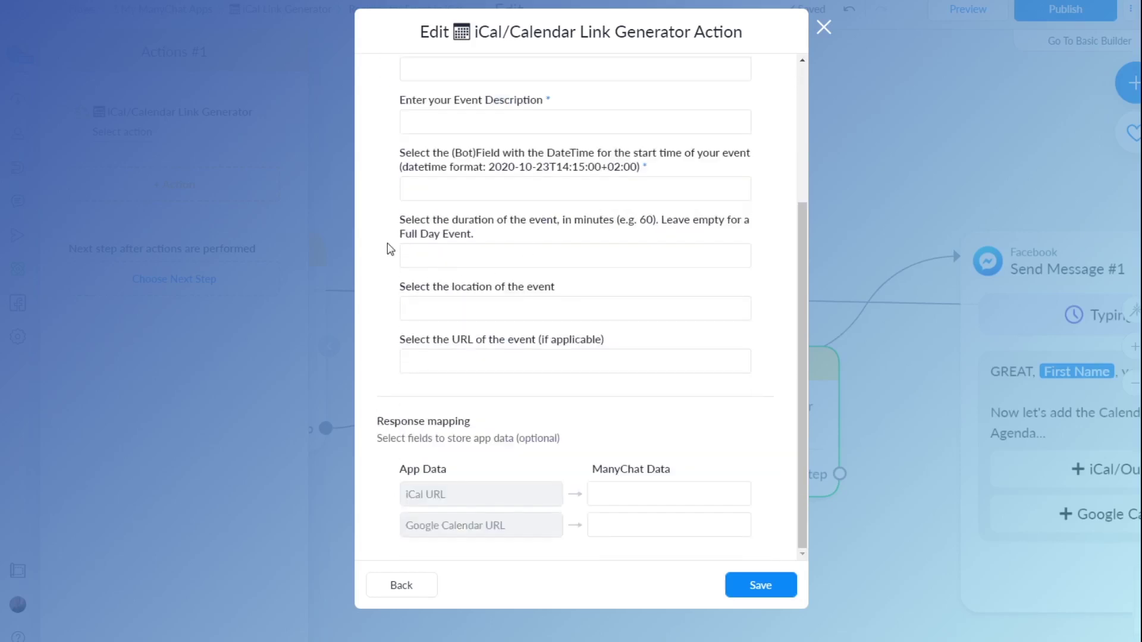
pyautogui.scroll(3, 386, 244)
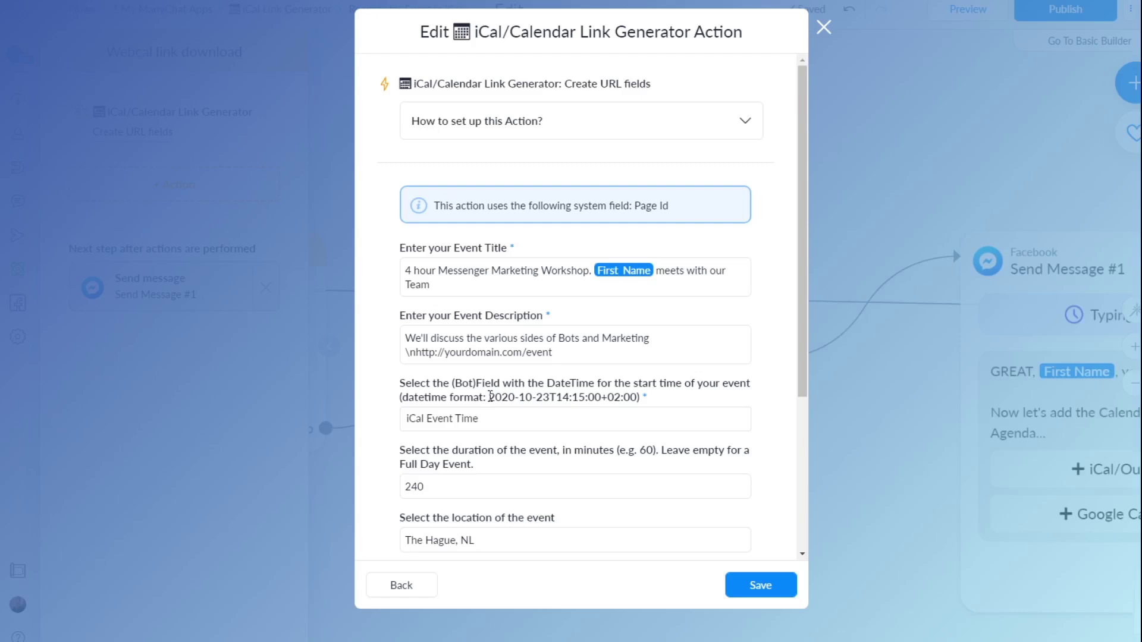
# Fill in the workshop title, description, iCal Event Time start, 240 minutes and The Hague, NL
pyautogui.moveTo(490, 397); pyautogui.dragTo(639, 397)
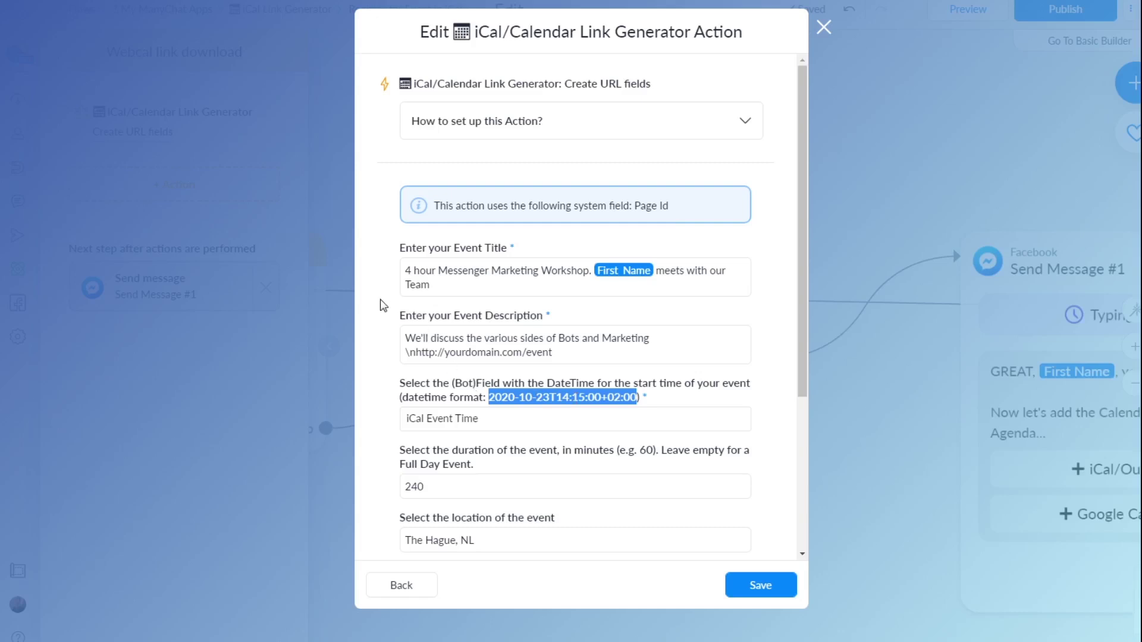
pyautogui.click(407, 274)
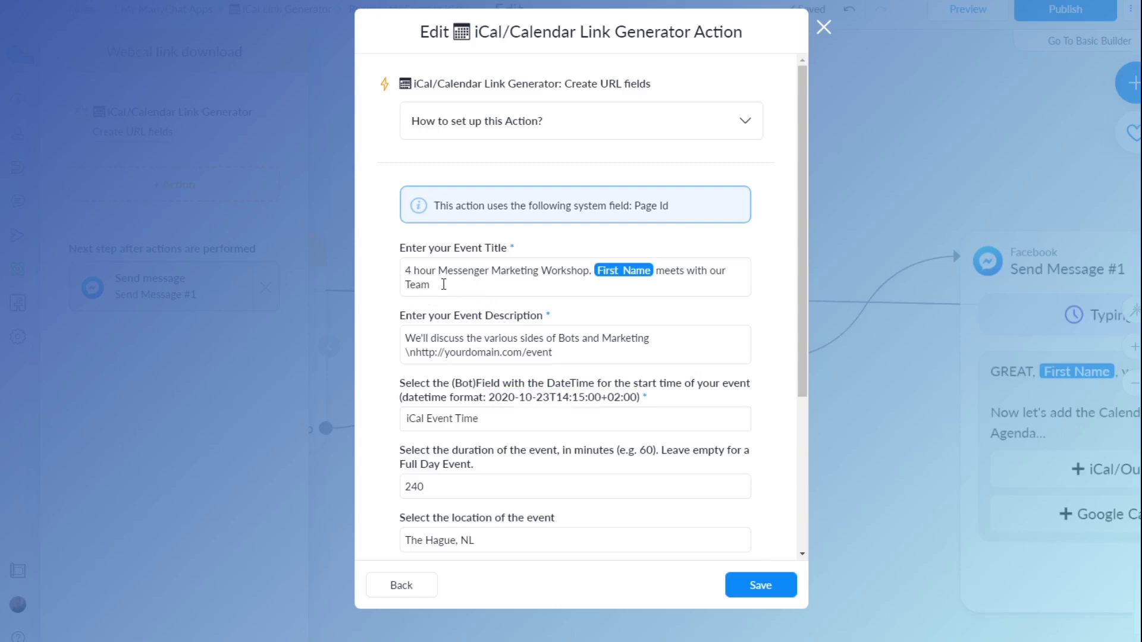
pyautogui.moveTo(431, 284); pyautogui.dragTo(382, 265)
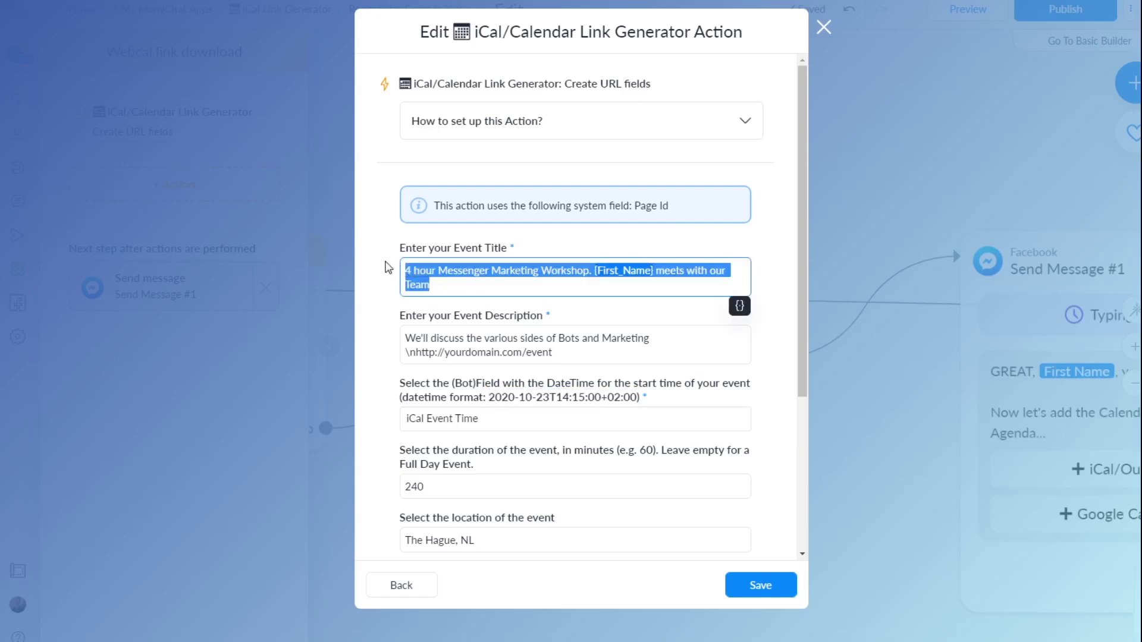
pyautogui.click(388, 267)
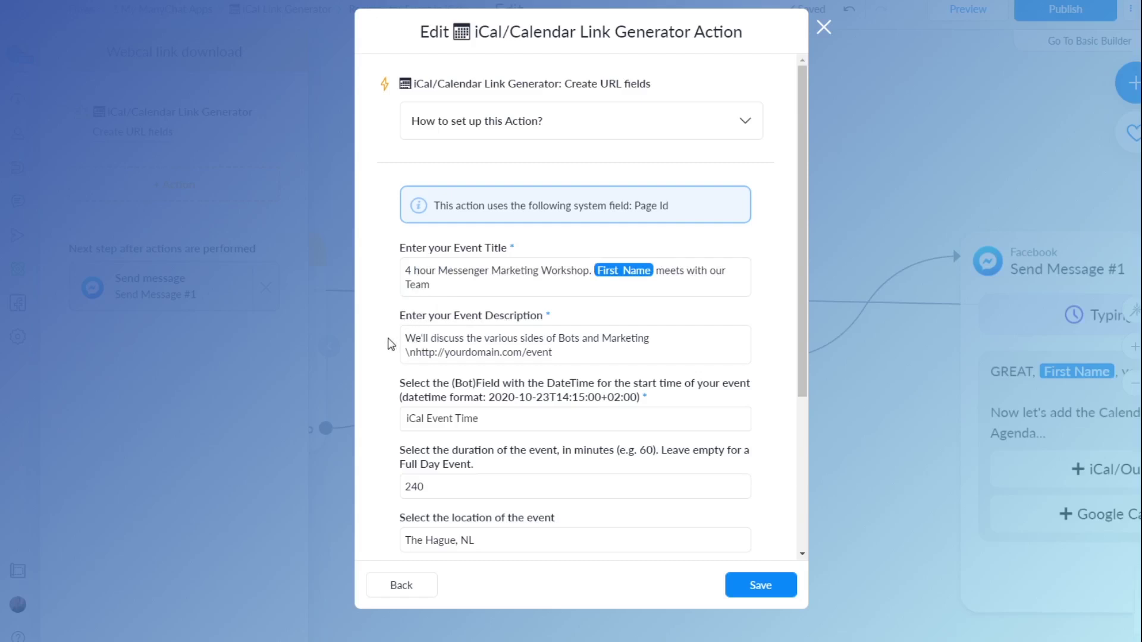
pyautogui.scroll(-4, 388, 344)
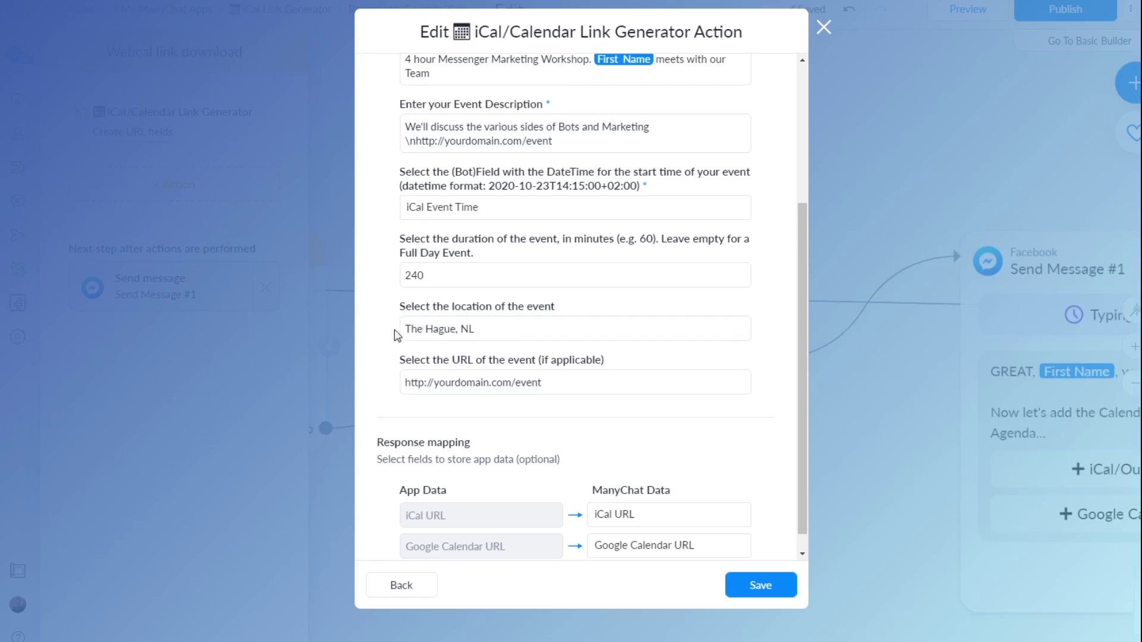
pyautogui.scroll(-1, 394, 334)
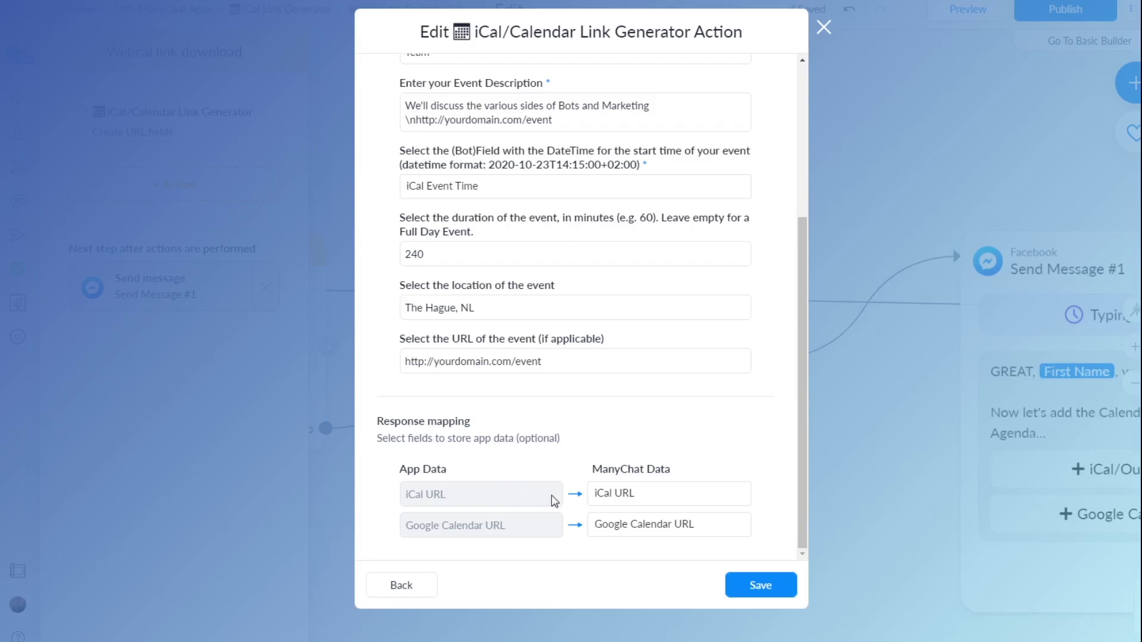
pyautogui.doubleClick(537, 439)
pyautogui.click(565, 448)
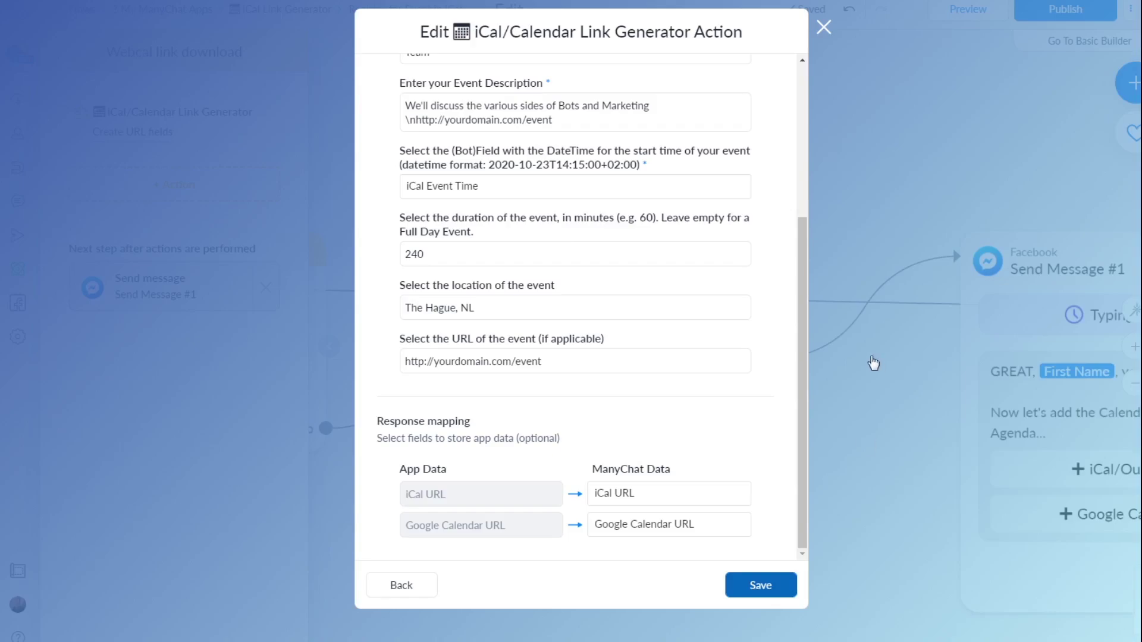
pyautogui.click(754, 588)
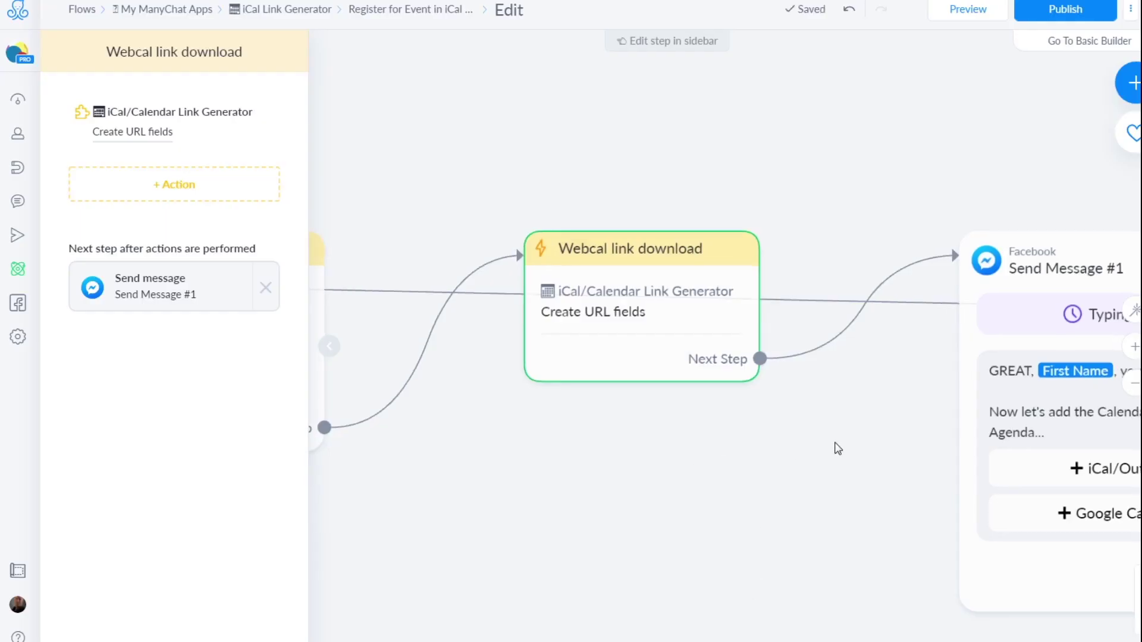
# Set the iCal/Outlook button's website address to the {iCal URL} field, then check the Google Calendar button
pyautogui.moveTo(836, 452); pyautogui.dragTo(533, 350)
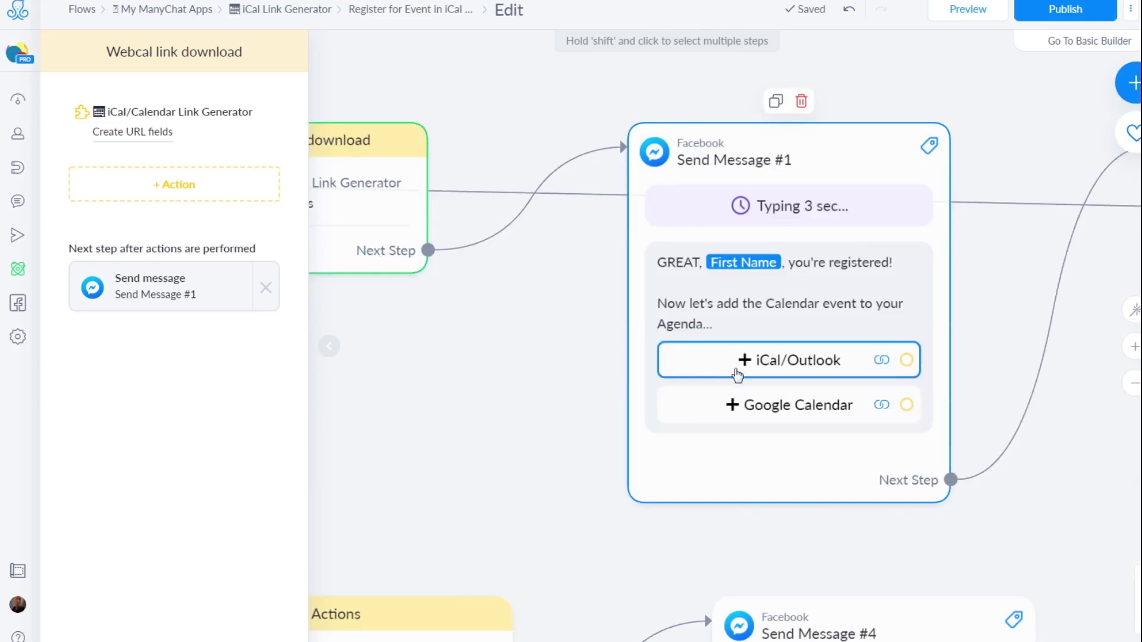
pyautogui.click(704, 371)
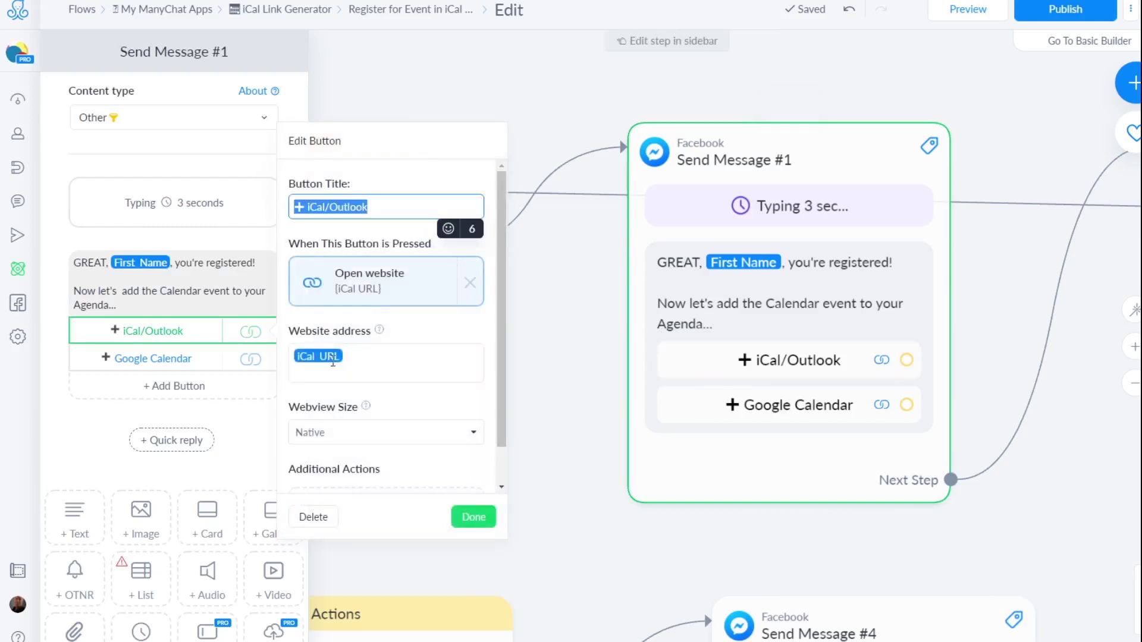
pyautogui.click(354, 353)
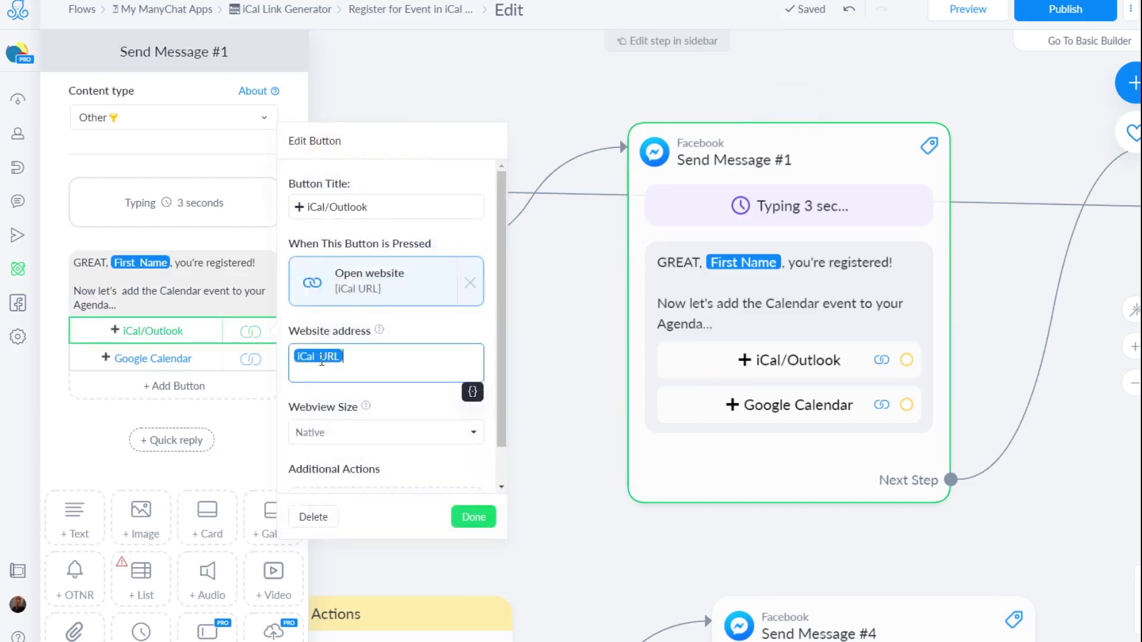
pyautogui.press('BackSpace')
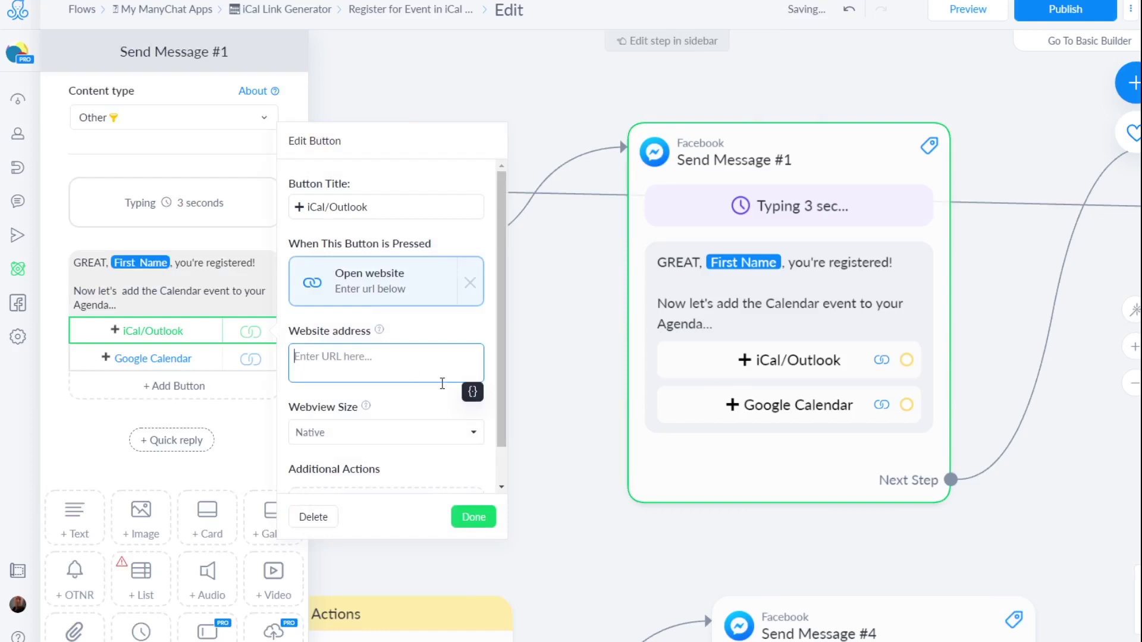
pyautogui.click(472, 393)
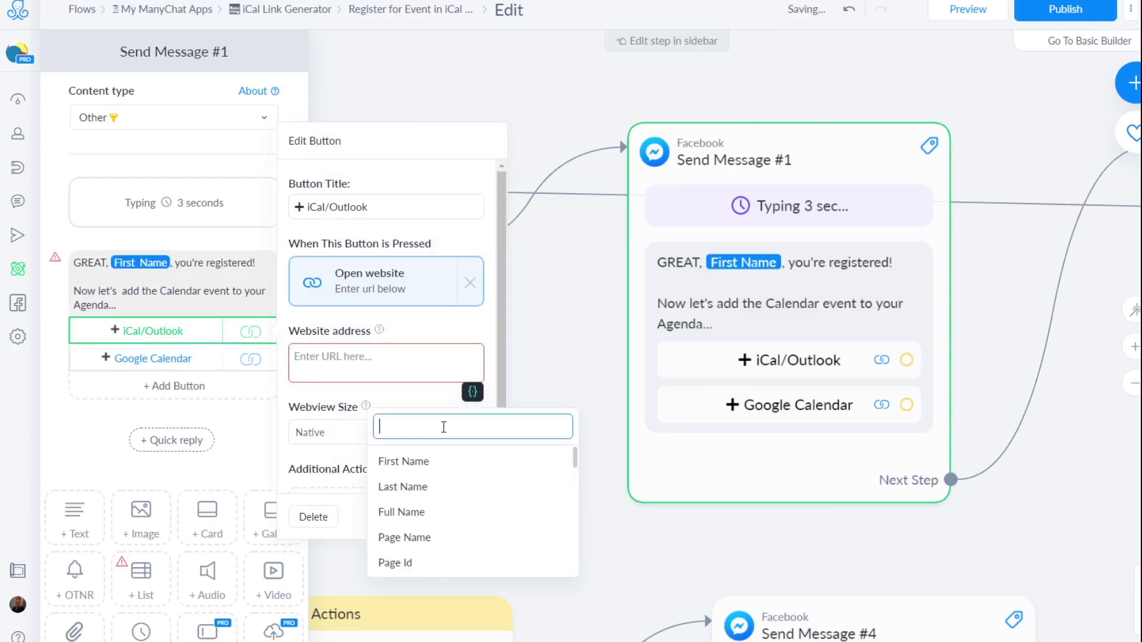
pyautogui.write('ical')
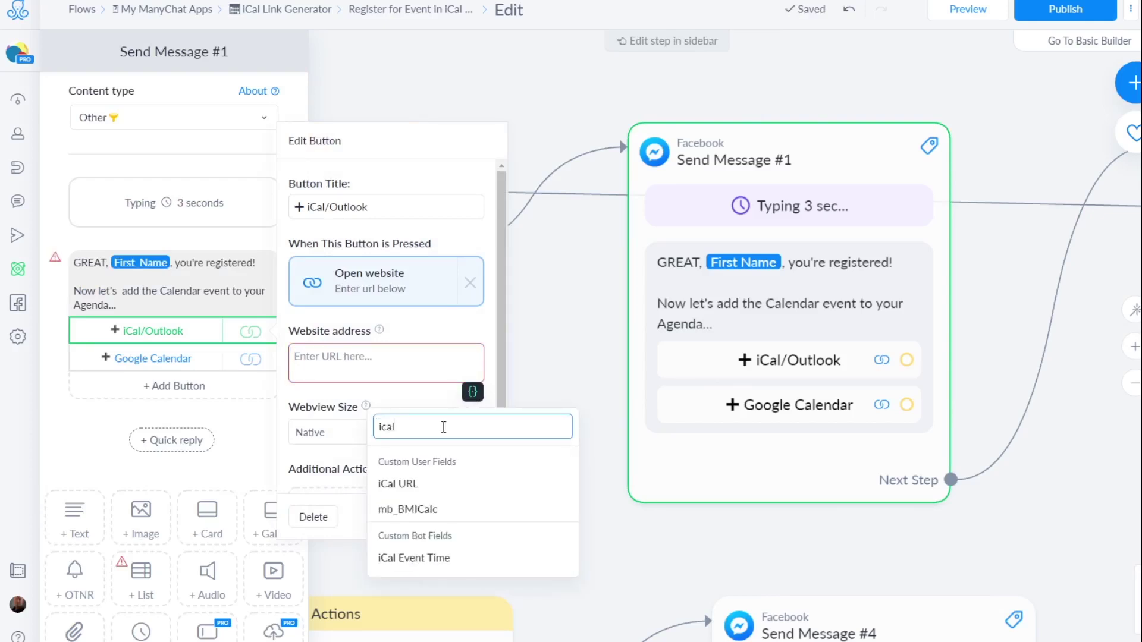
pyautogui.click(395, 483)
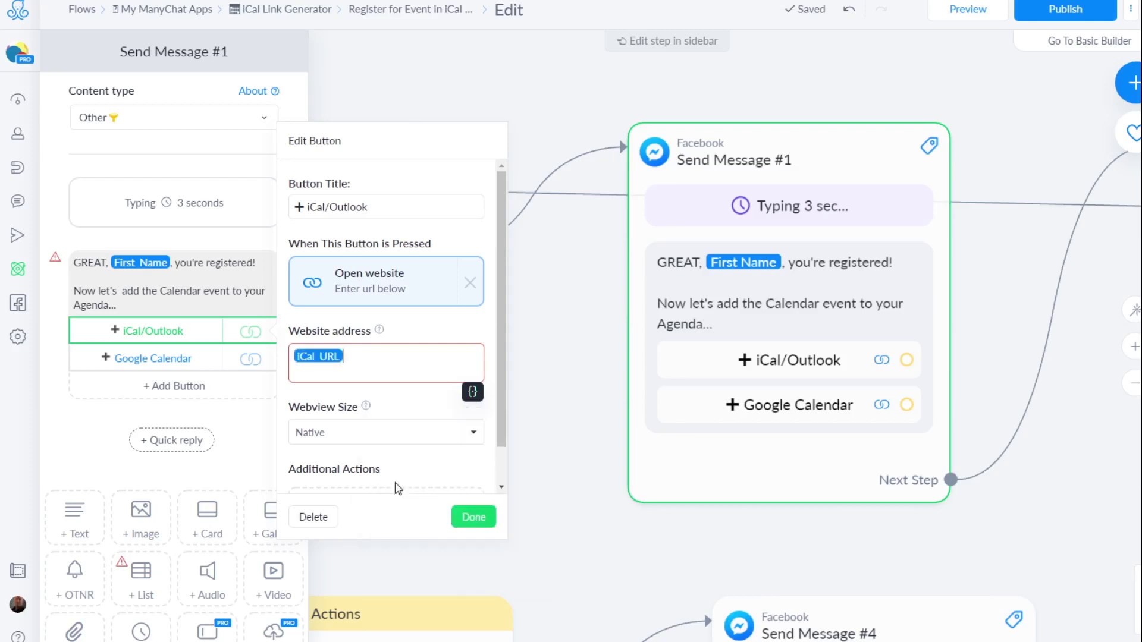
pyautogui.click(474, 518)
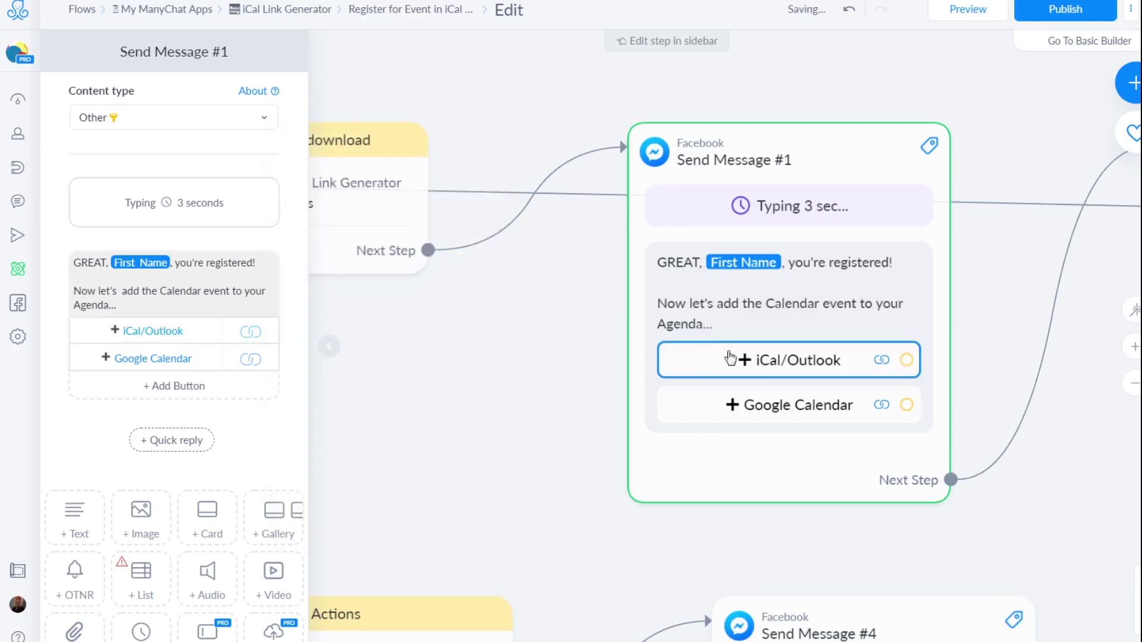
pyautogui.click(706, 415)
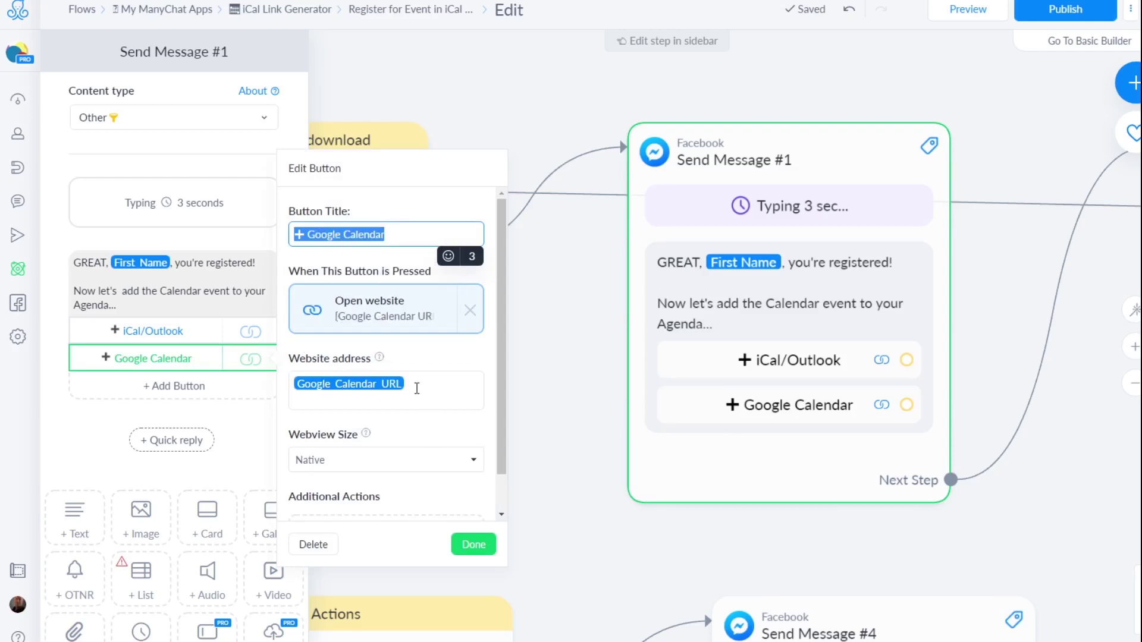
pyautogui.click(471, 546)
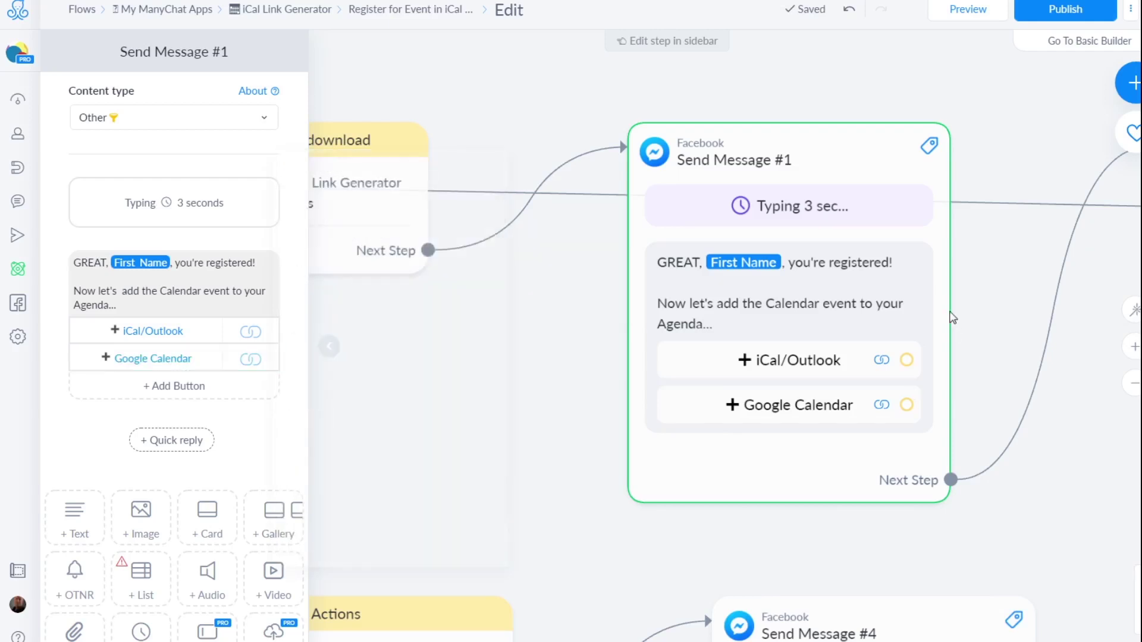
# Pan and zoom the canvas to frame Send Message #1 with its iCal/Outlook and Google Calendar buttons
pyautogui.hscroll(4, 987, 294)
pyautogui.scroll(-2, 958, 286)
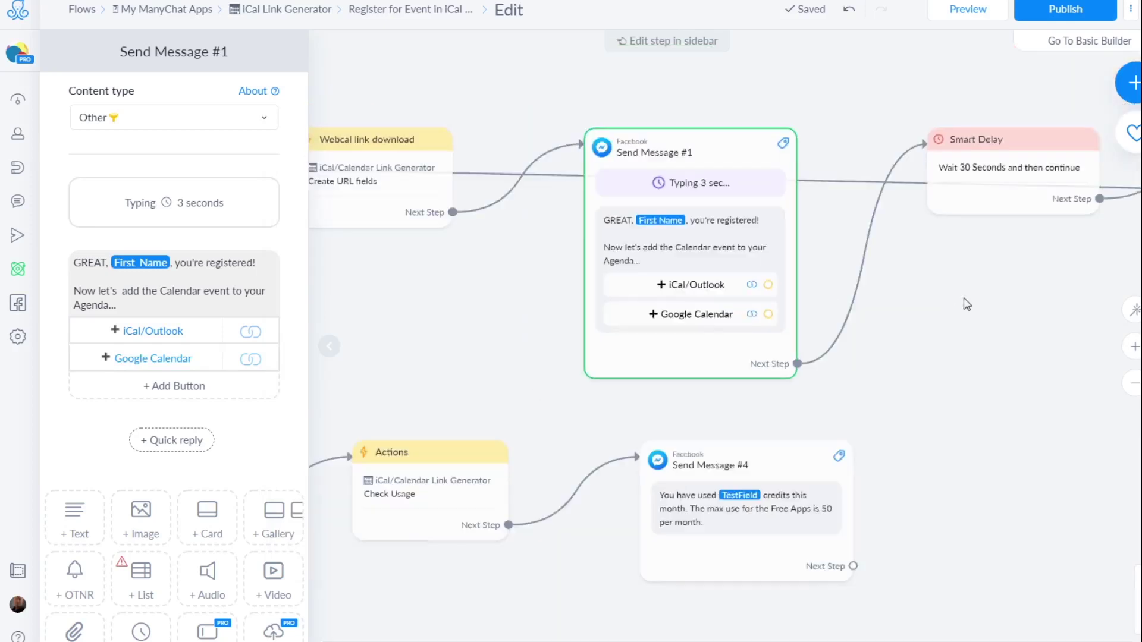
pyautogui.hscroll(3, 928, 313)
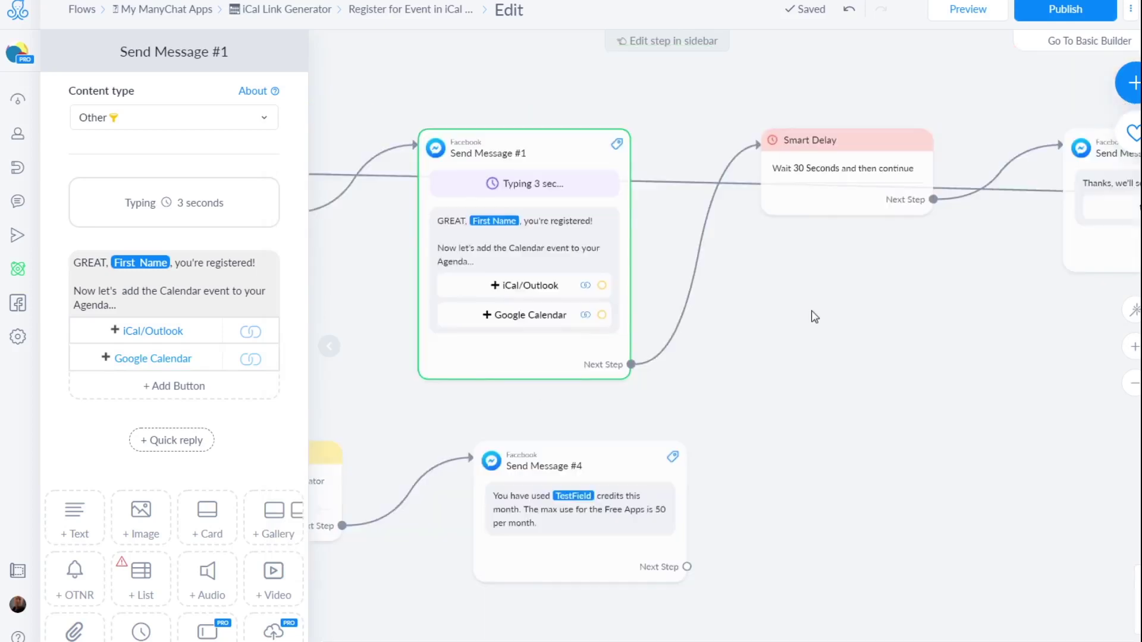
pyautogui.hscroll(1, 878, 322)
pyautogui.scroll(-2, 872, 291)
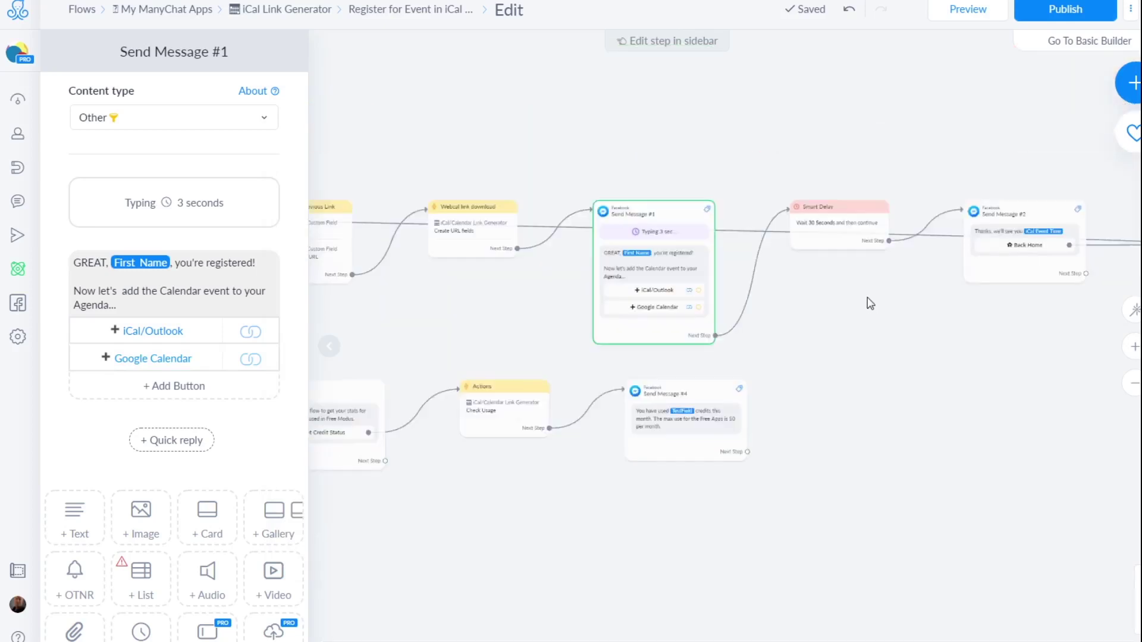
pyautogui.hscroll(-1, 865, 341)
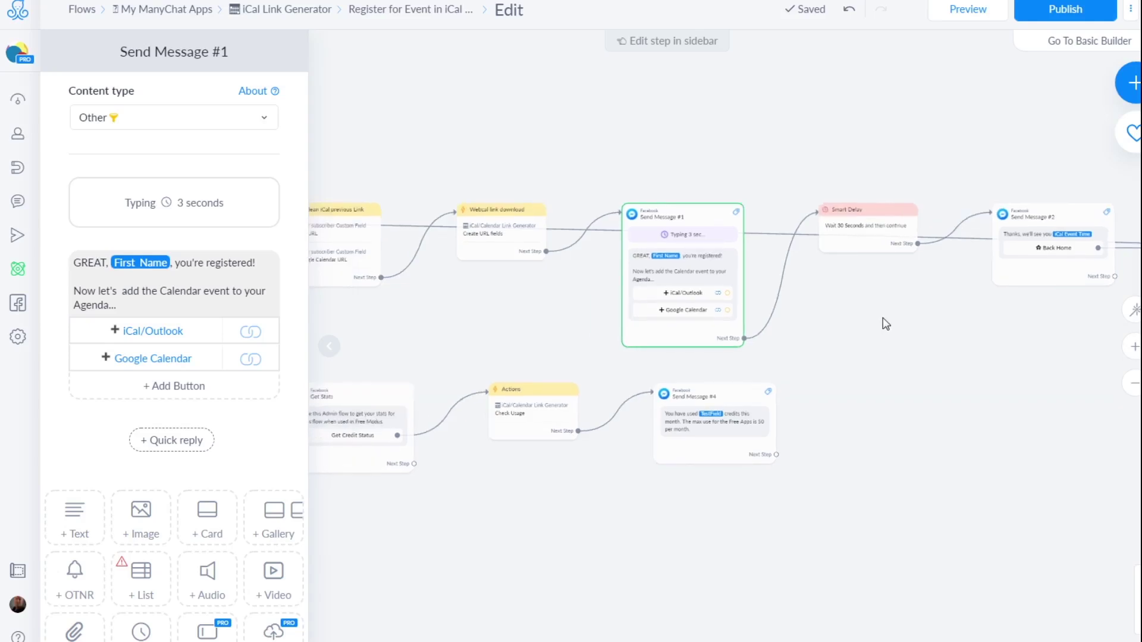
pyautogui.scroll(-1, 886, 324)
pyautogui.scroll(1, 874, 328)
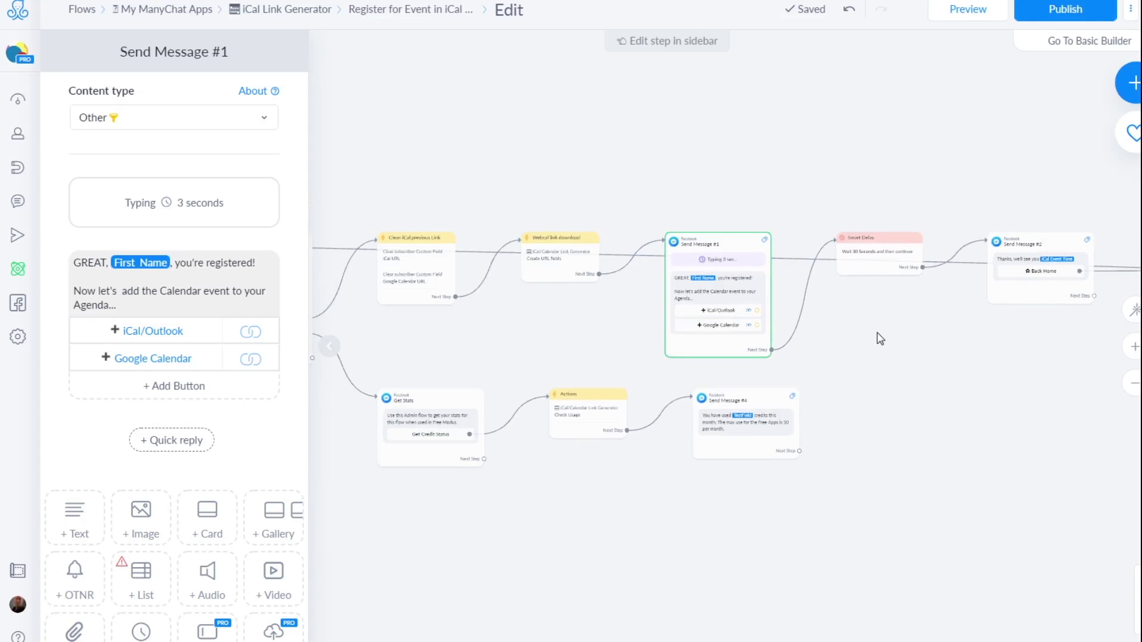
pyautogui.moveTo(604, 330); pyautogui.dragTo(601, 316)
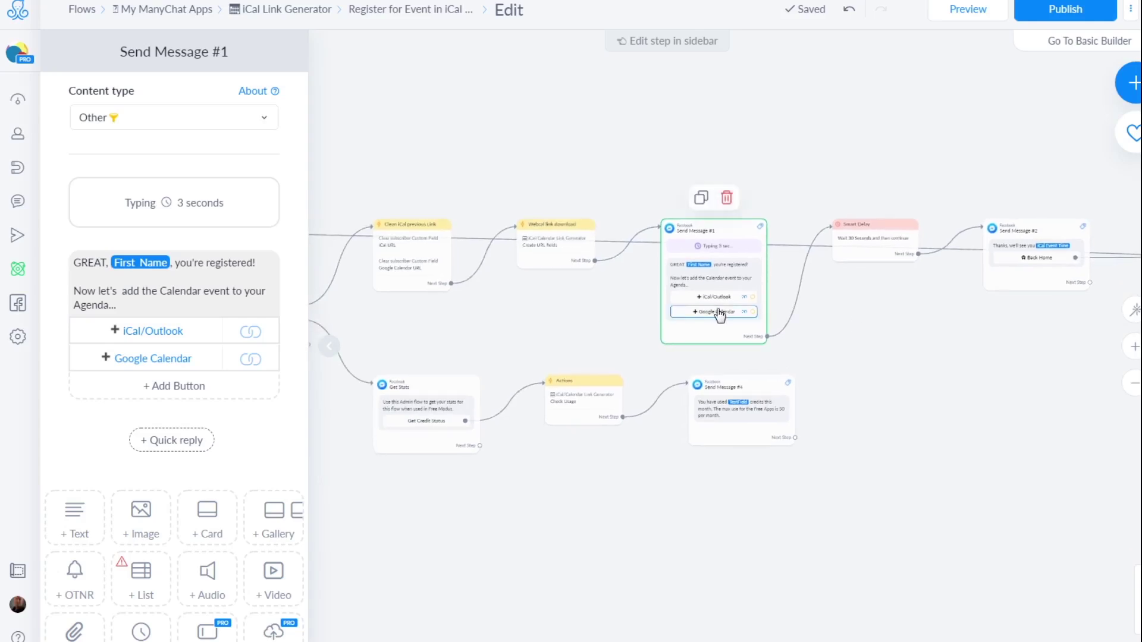
pyautogui.scroll(2, 721, 311)
pyautogui.scroll(2, 836, 297)
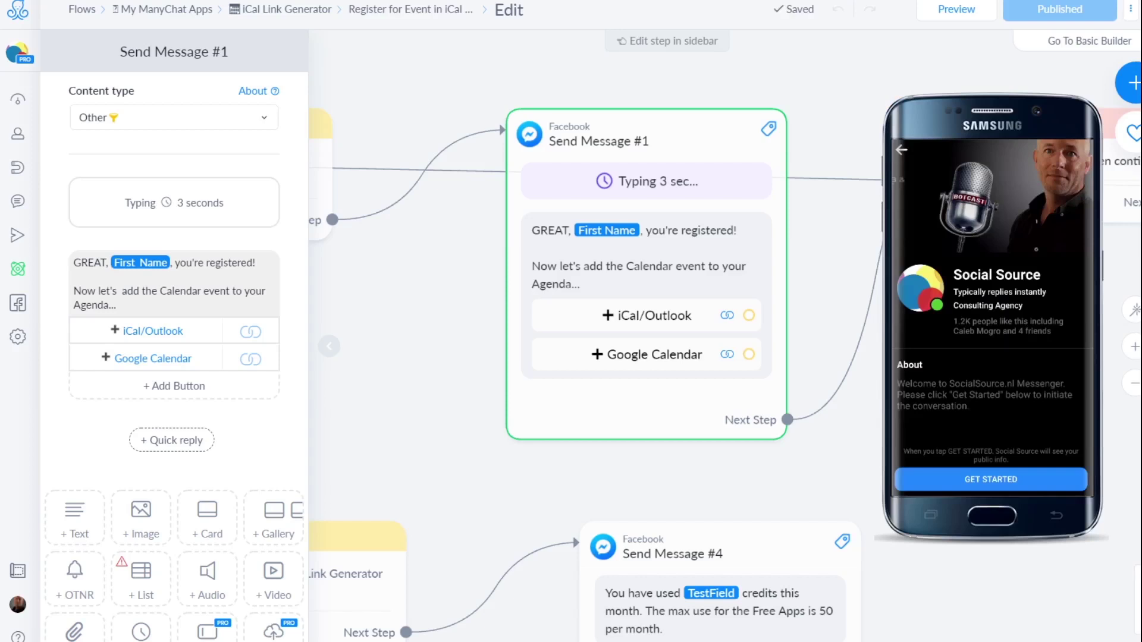
# Run the phone preview and confirm Google Calendar opens the 18 Nov 2020, 9:00am–1:00pm event in The Hague, NL
pyautogui.click(955, 11)
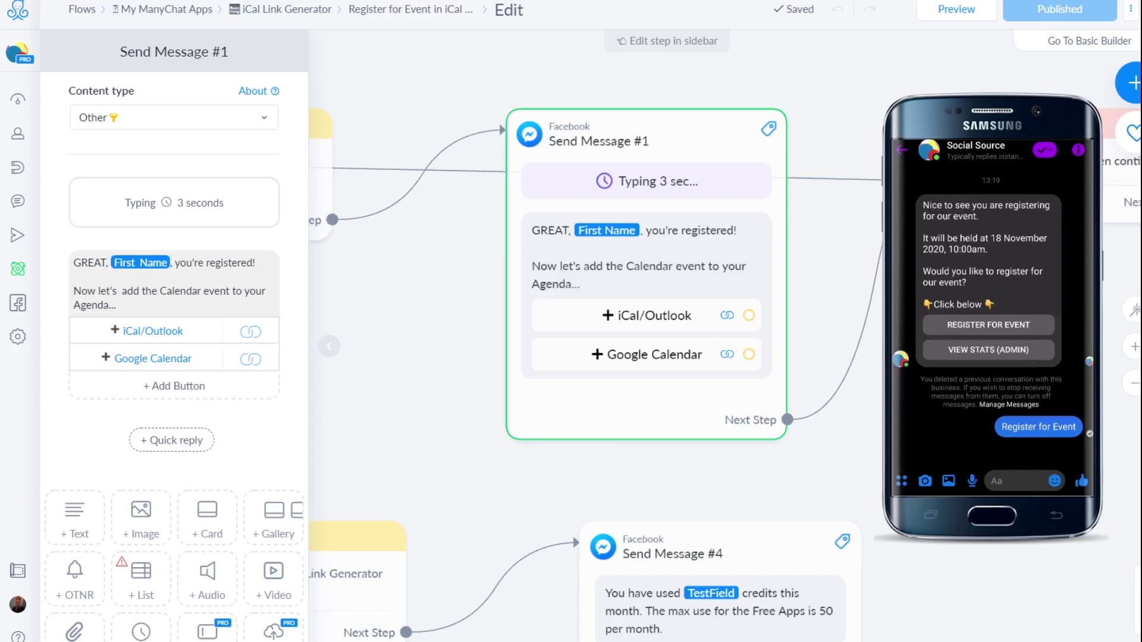
pyautogui.click(469, 262)
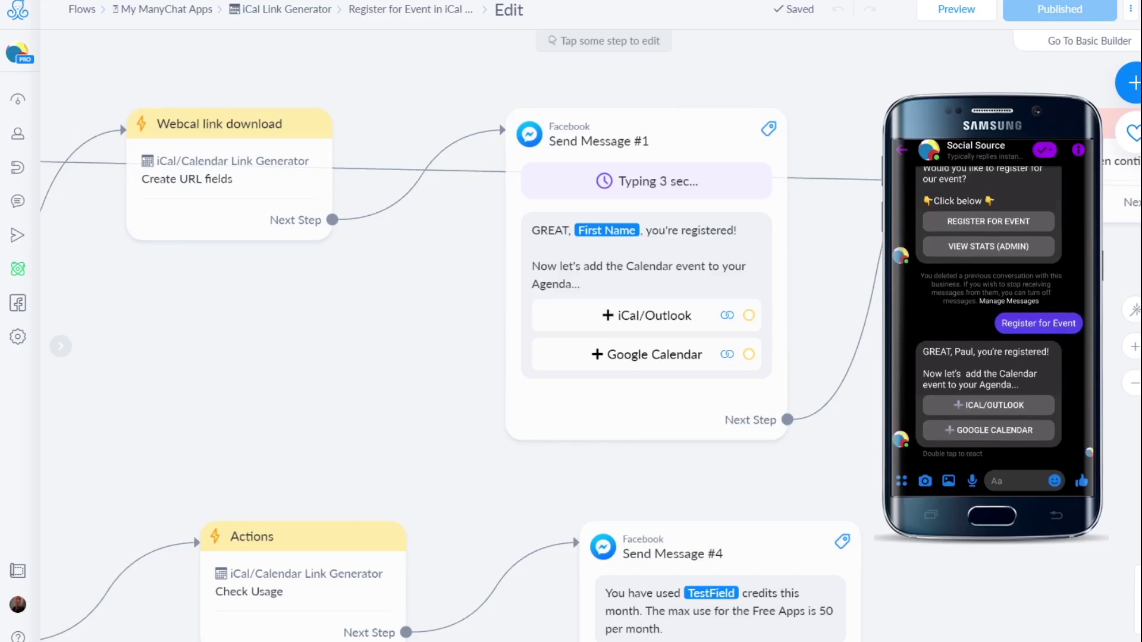
pyautogui.click(1007, 432)
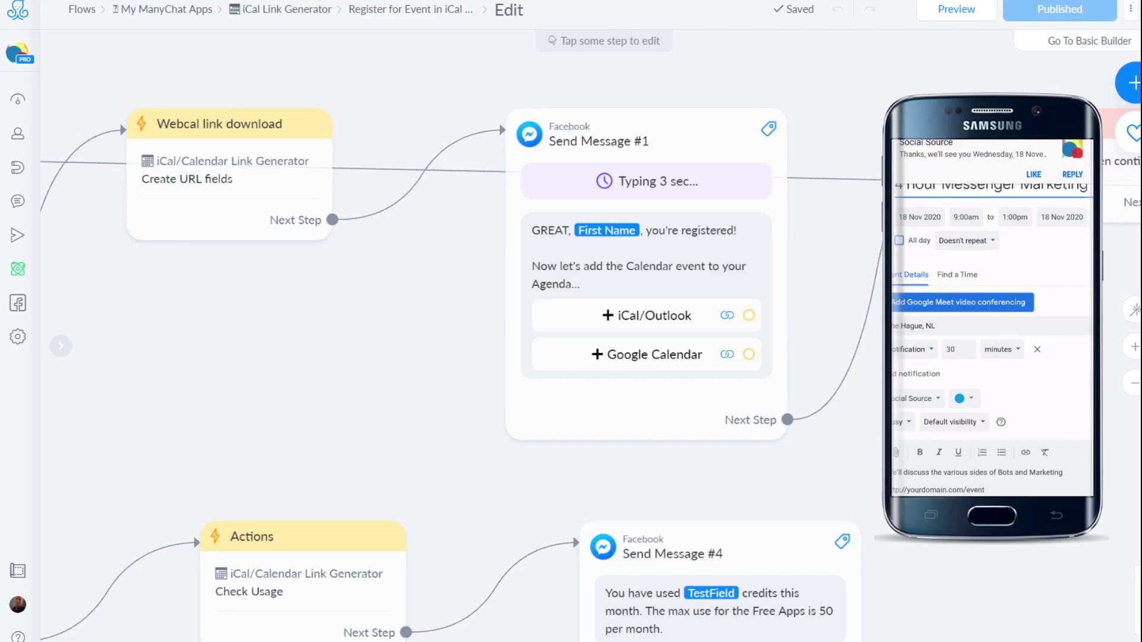
# Open the Create URL fields action of the Webcal link download step
pyautogui.moveTo(203, 183)
pyautogui.click(202, 183)
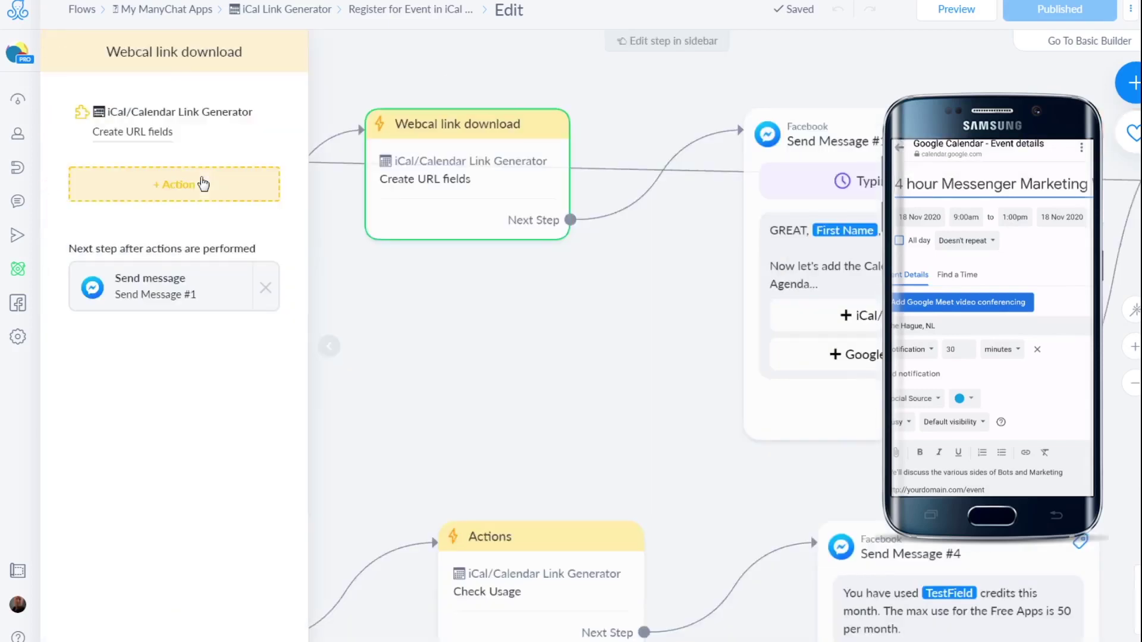
pyautogui.click(148, 136)
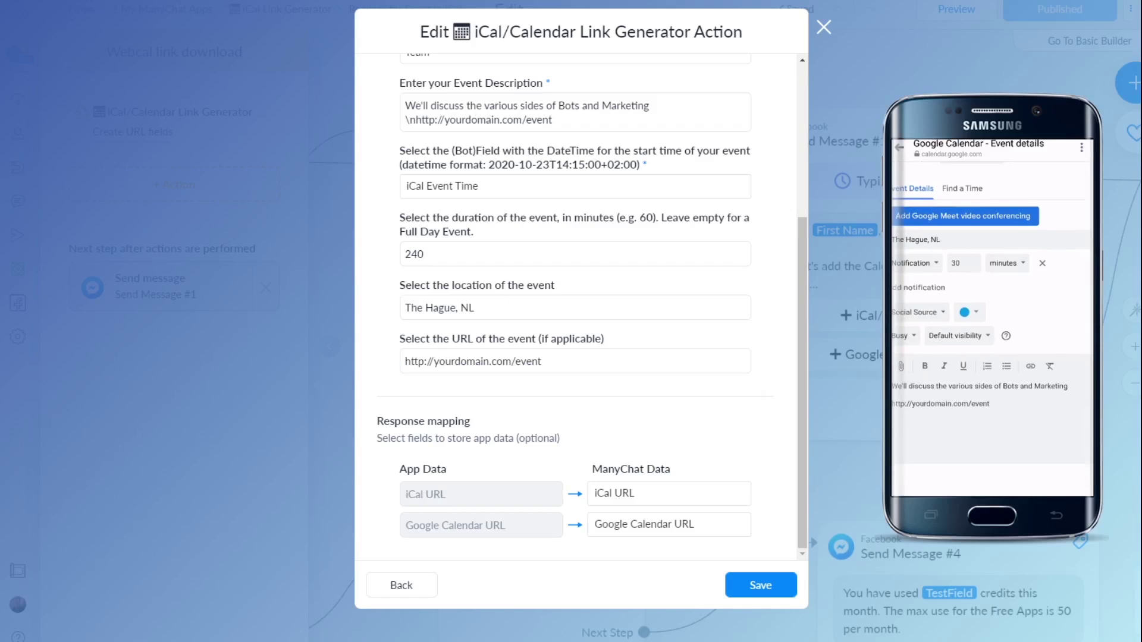
# Review the event description, 240-minute duration, The Hague, NL location and URL mappings, then return to the chat
pyautogui.tripleClick(503, 115)
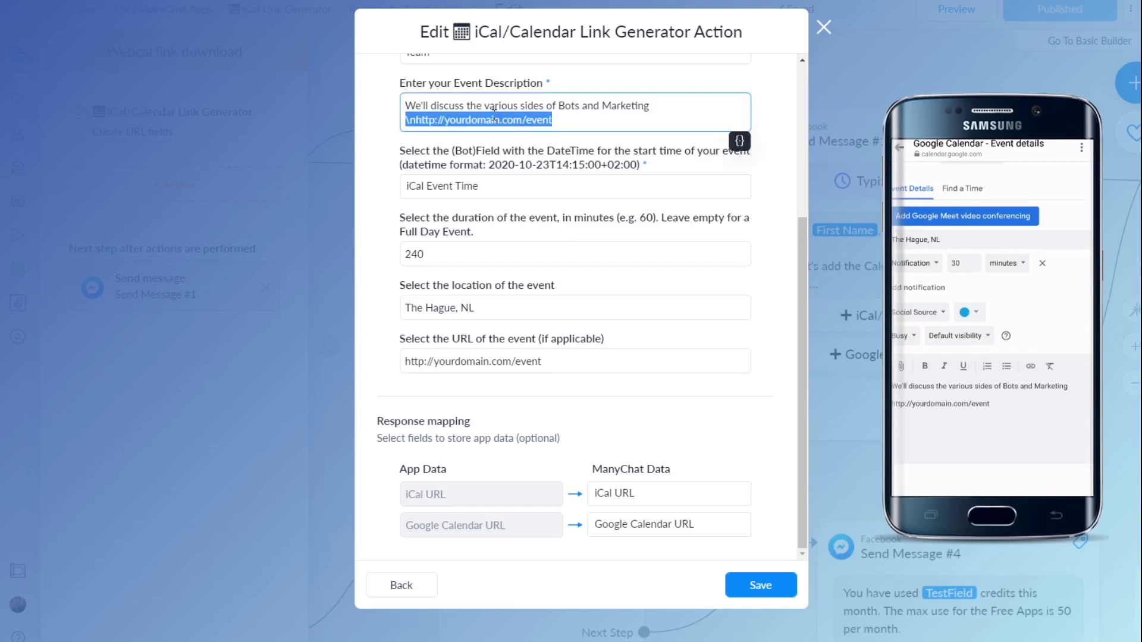
pyautogui.hotkey('ctrl', 'a')
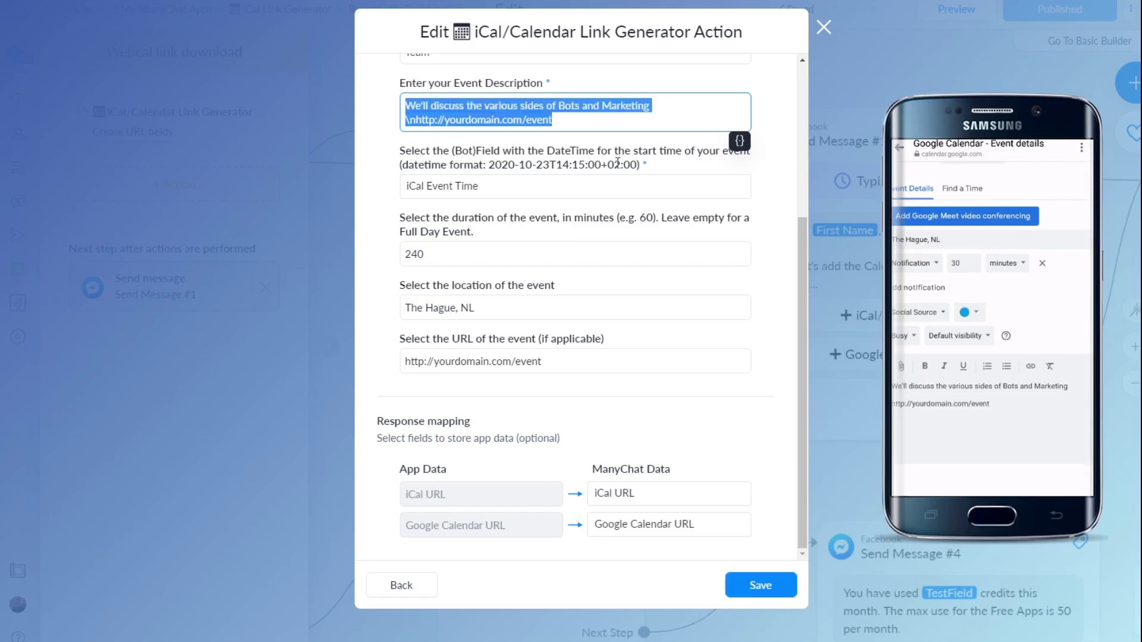
pyautogui.click(999, 314)
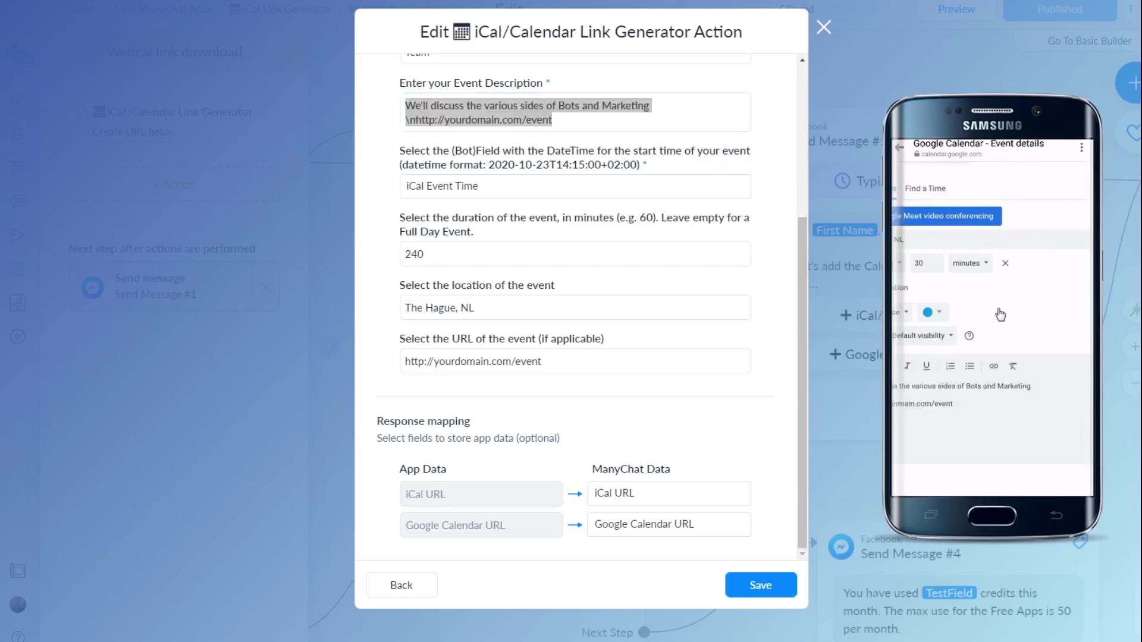
pyautogui.scroll(1, 1031, 250)
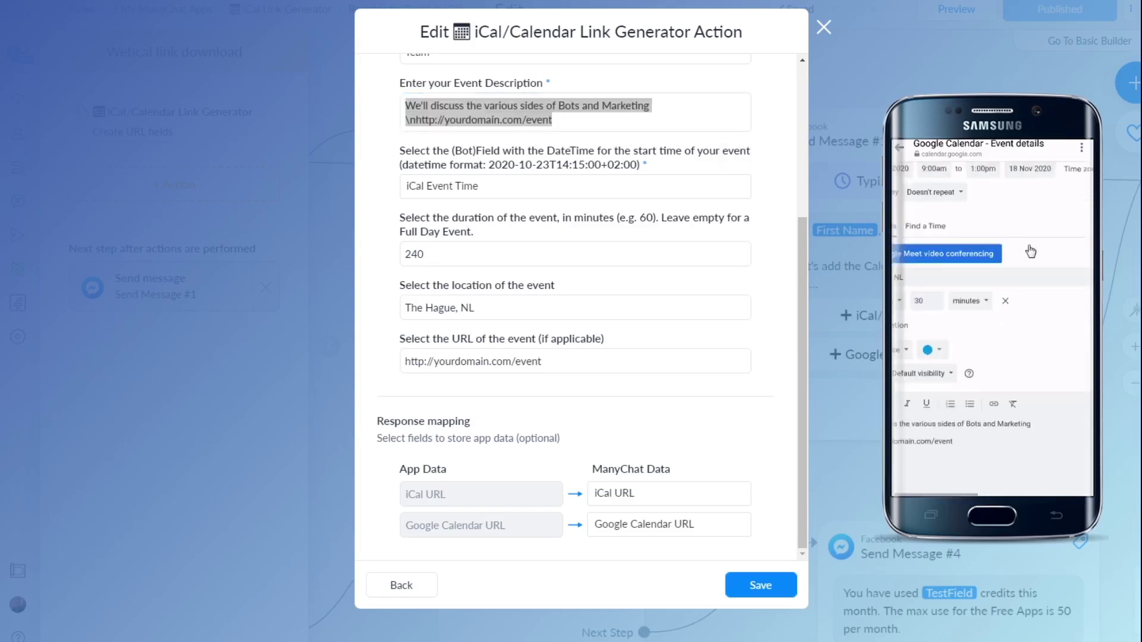
pyautogui.scroll(1, 1031, 252)
pyautogui.hscroll(2, 952, 248)
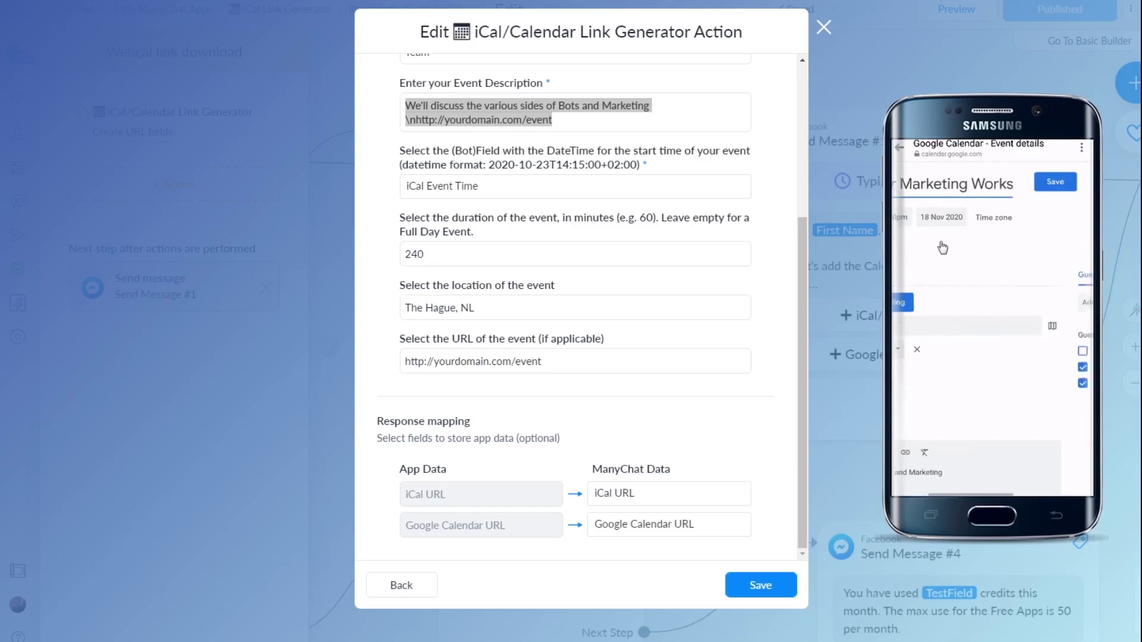
pyautogui.hscroll(1, 942, 247)
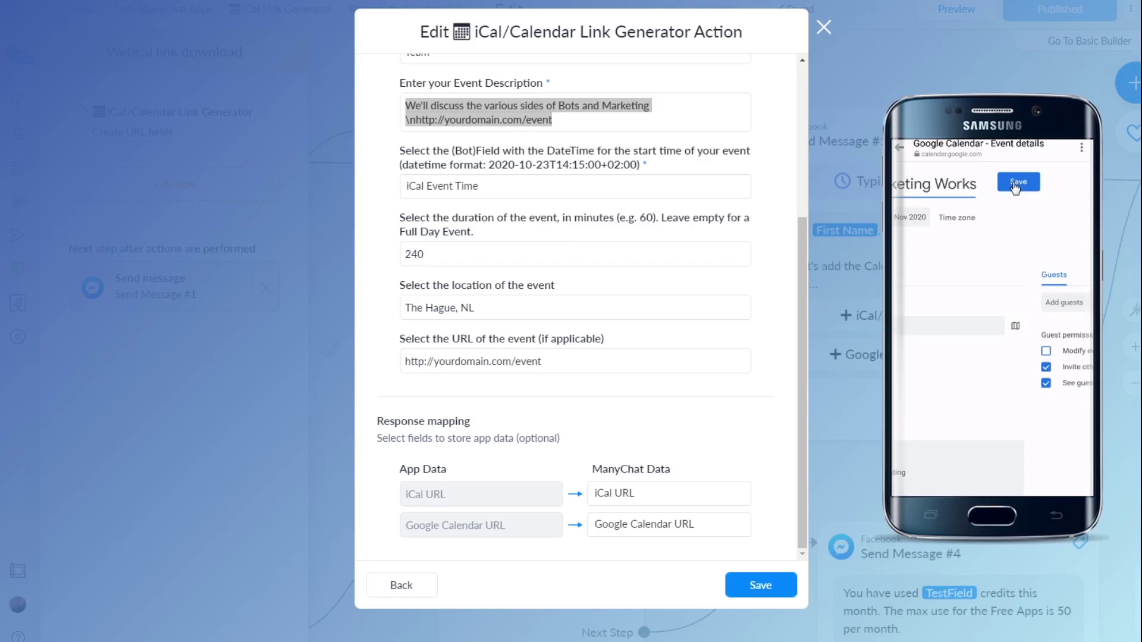
pyautogui.click(899, 148)
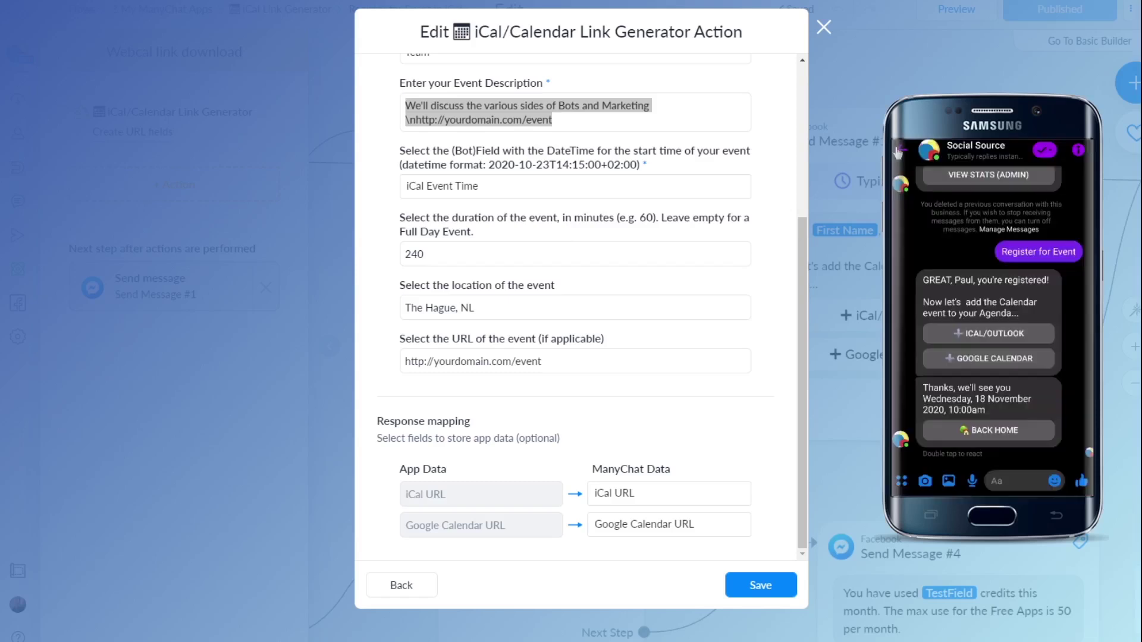
# Download the ICAL/OUTLOOK .ics, add the workshop to the phone calendar, then close the action settings
pyautogui.click(981, 336)
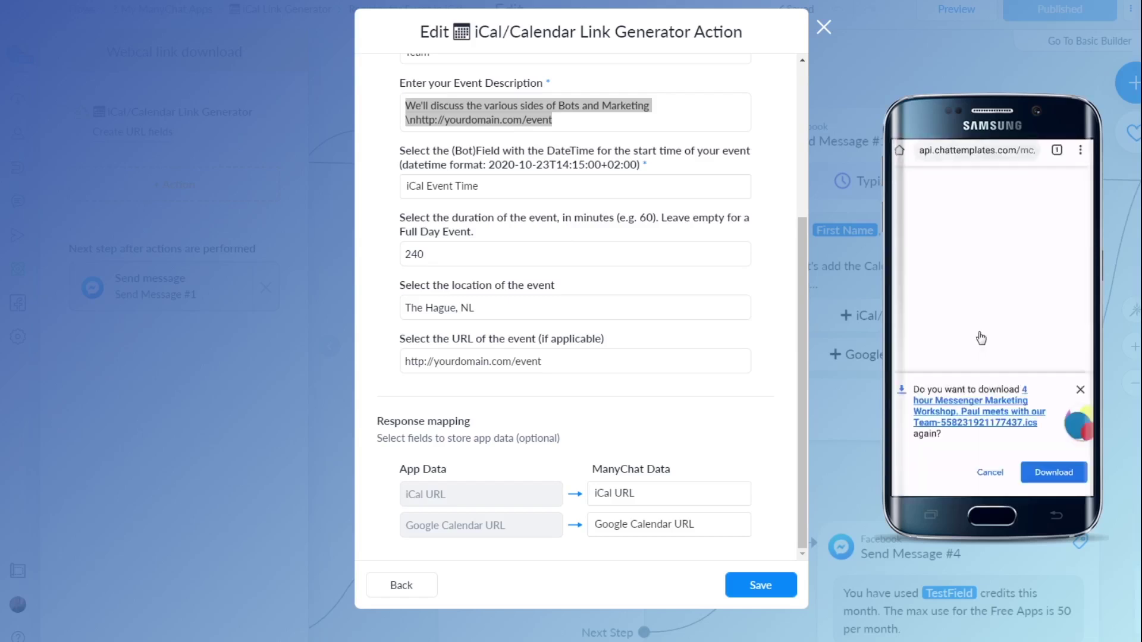
pyautogui.click(1054, 476)
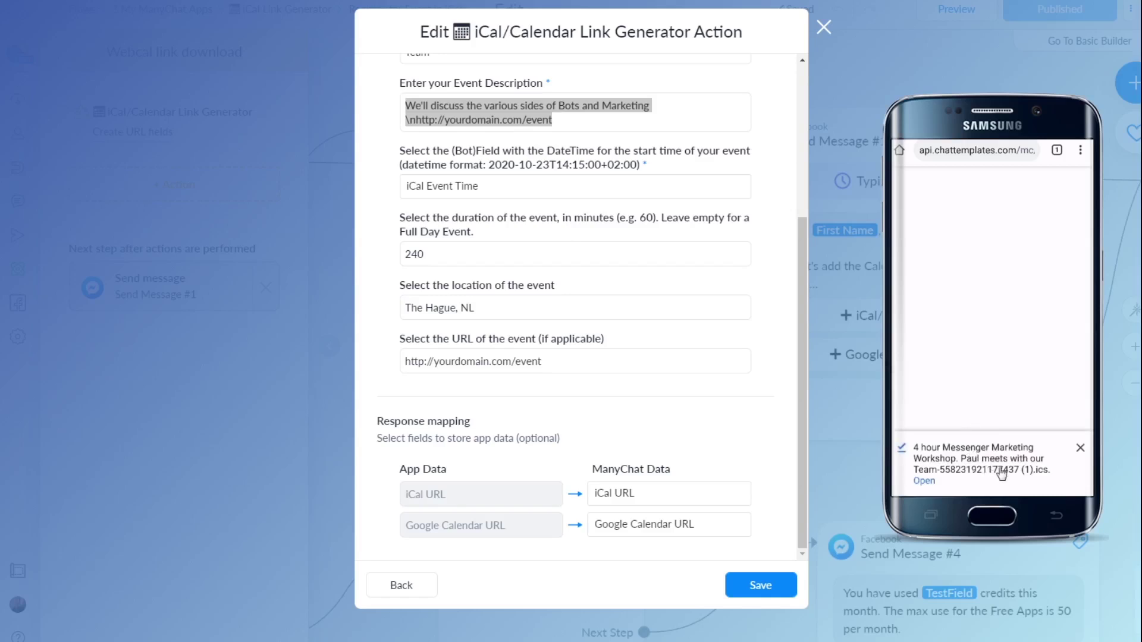
pyautogui.click(925, 483)
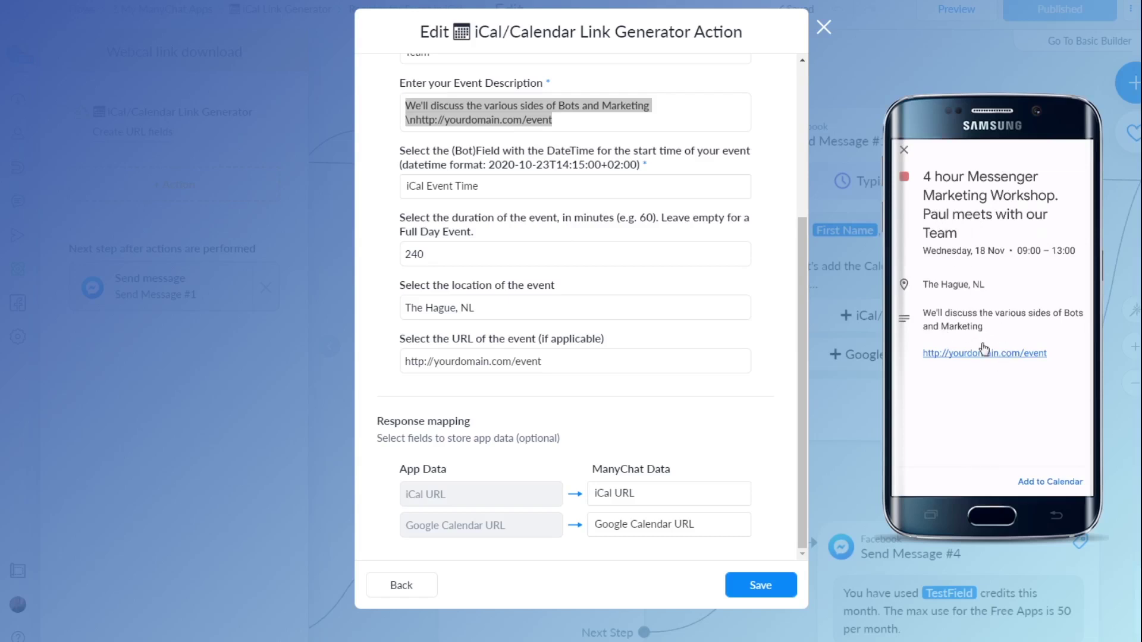
pyautogui.click(1057, 485)
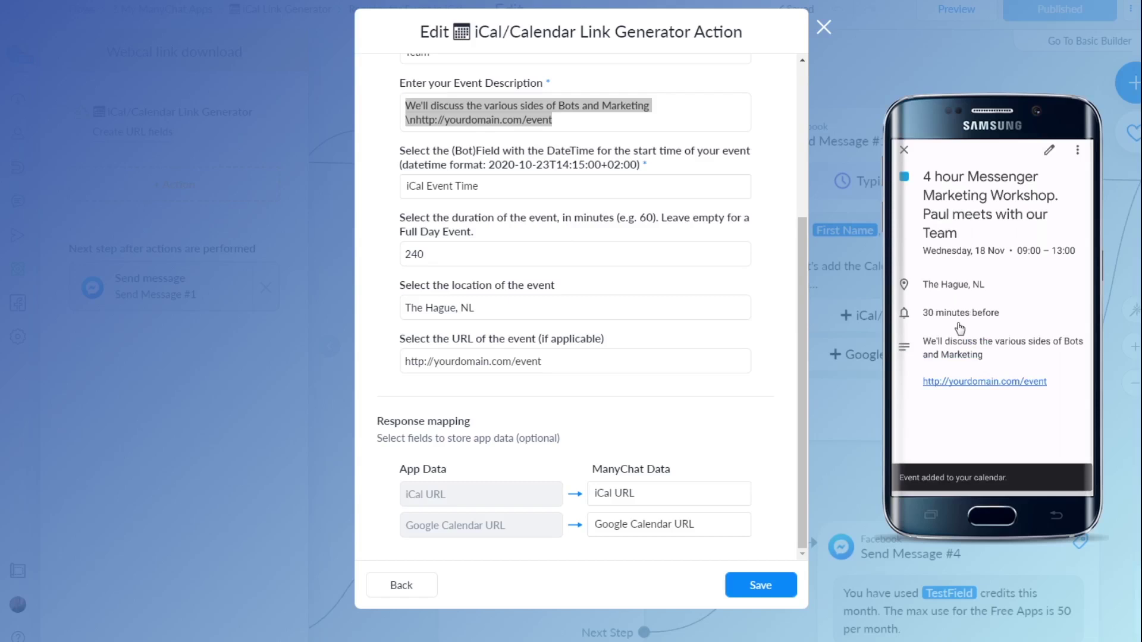
pyautogui.click(904, 153)
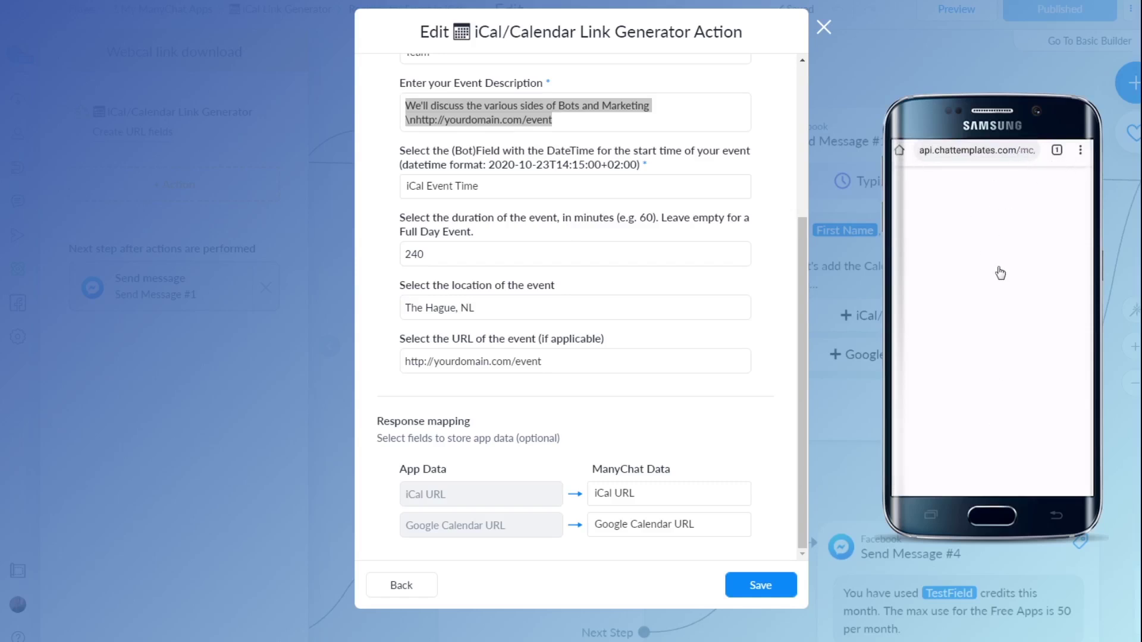
pyautogui.click(901, 156)
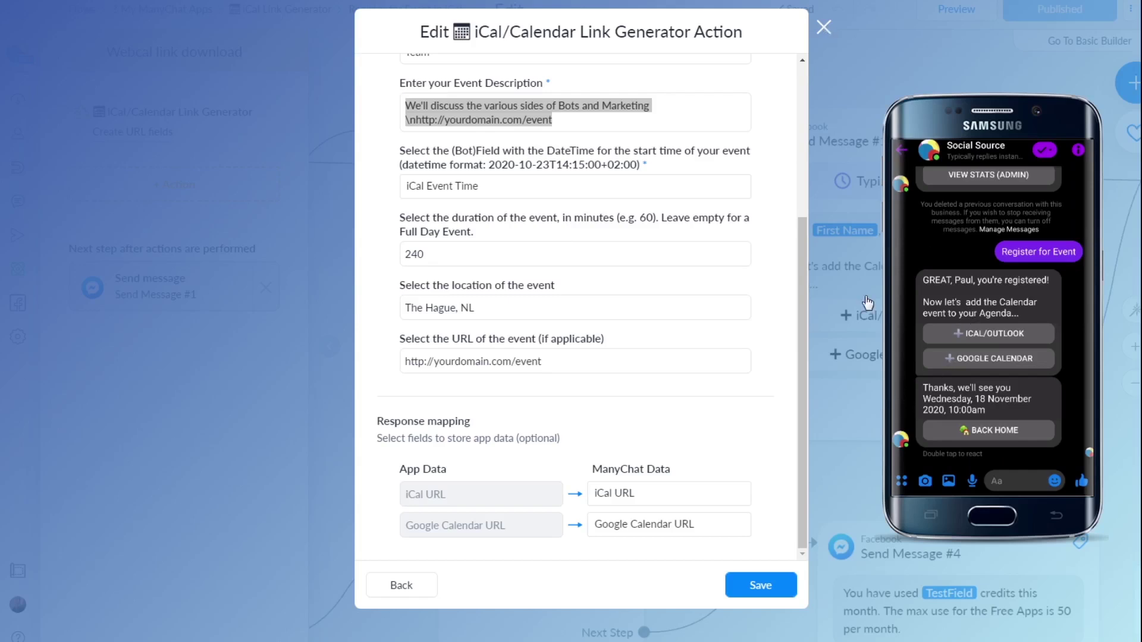
pyautogui.click(877, 315)
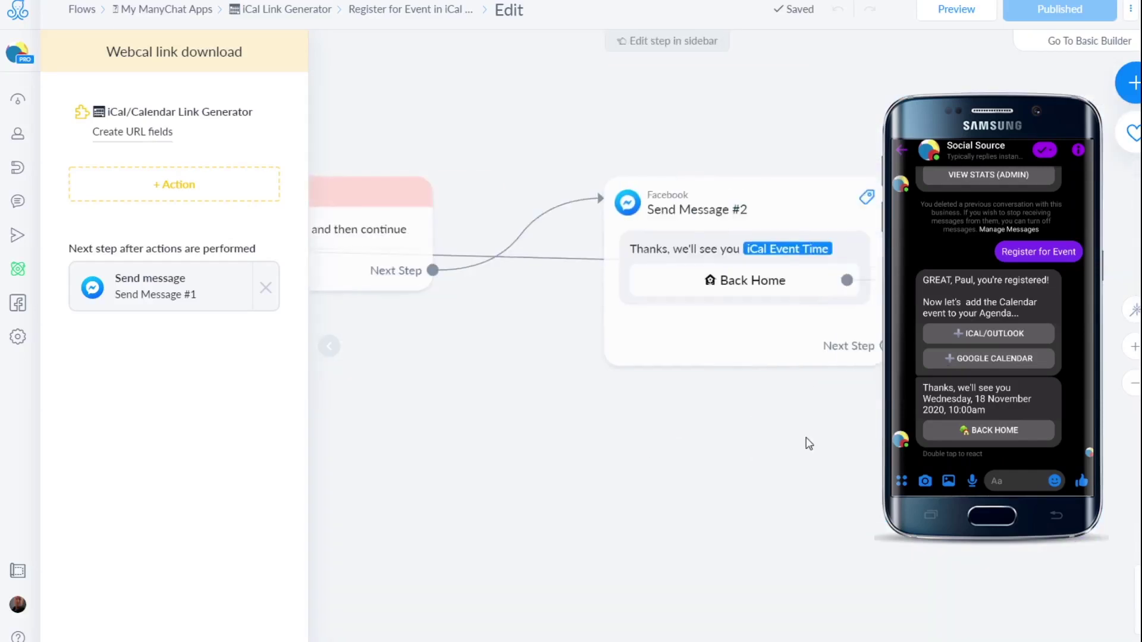
# Select Send Message #2 and confirm the preview shows the event time Wednesday, 18 November 2020, 10:00am
pyautogui.click(729, 262)
pyautogui.click(1001, 405)
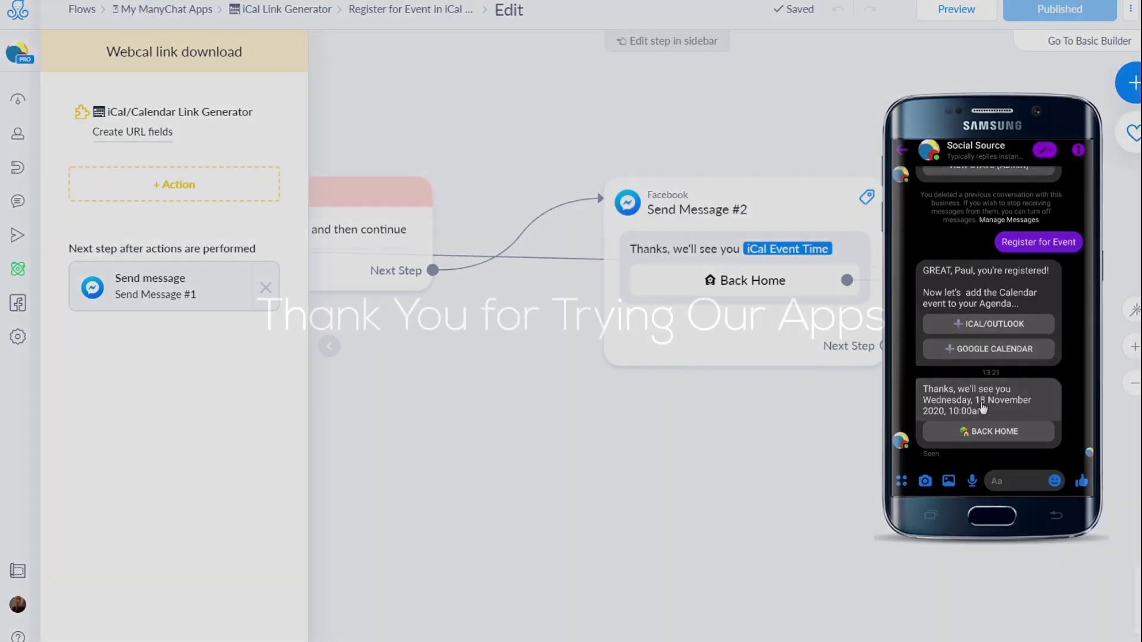